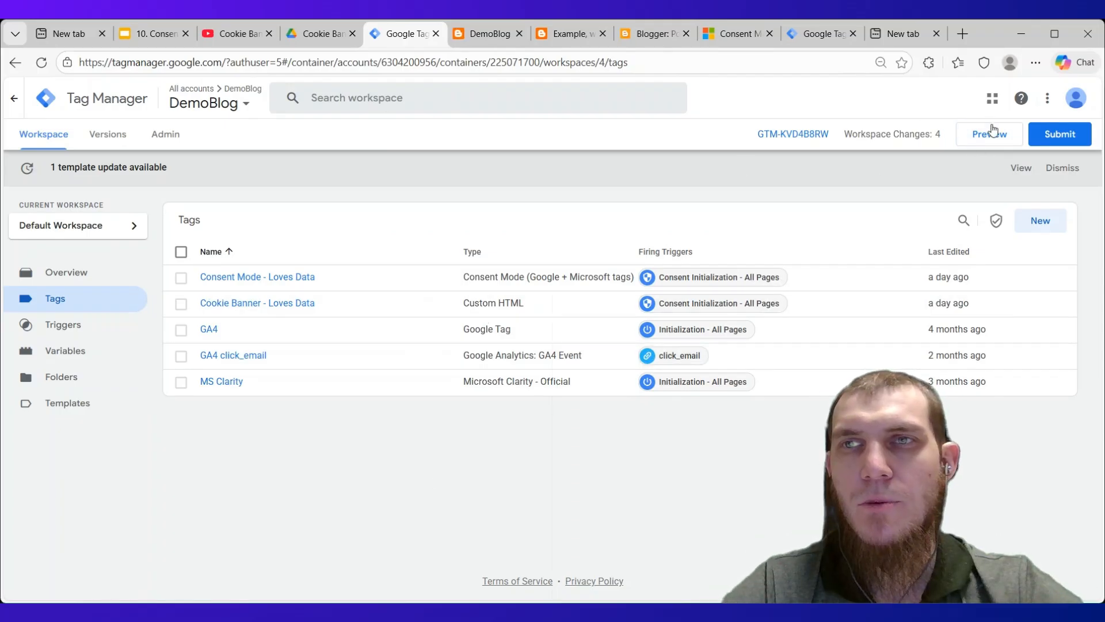
{"action": "left_click", "coordinate": [995, 144]}
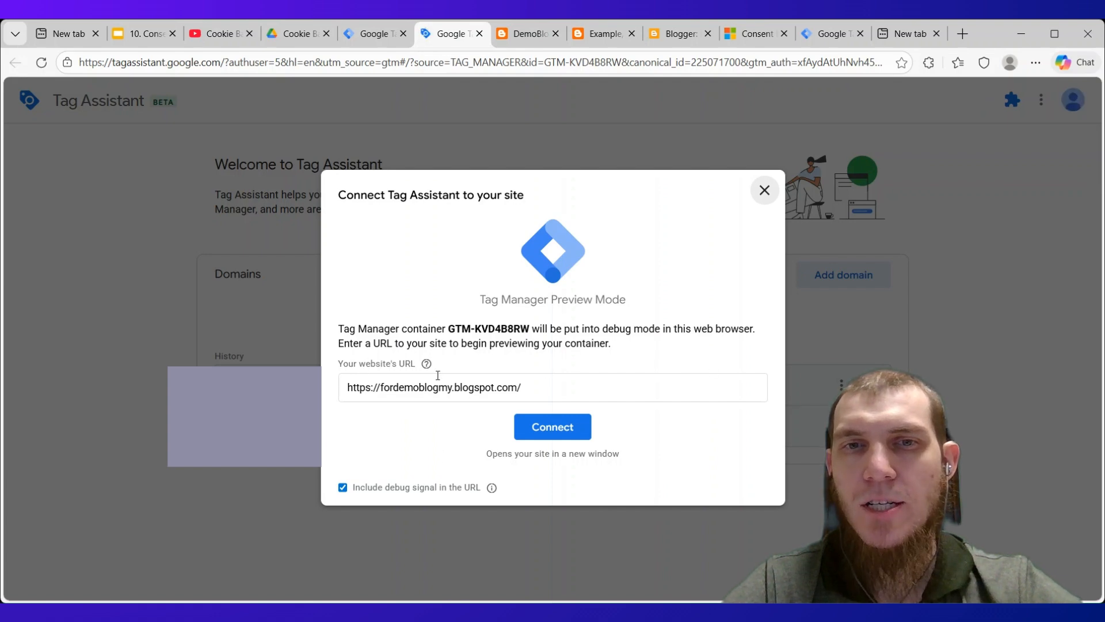
{"action": "left_click", "coordinate": [555, 431]}
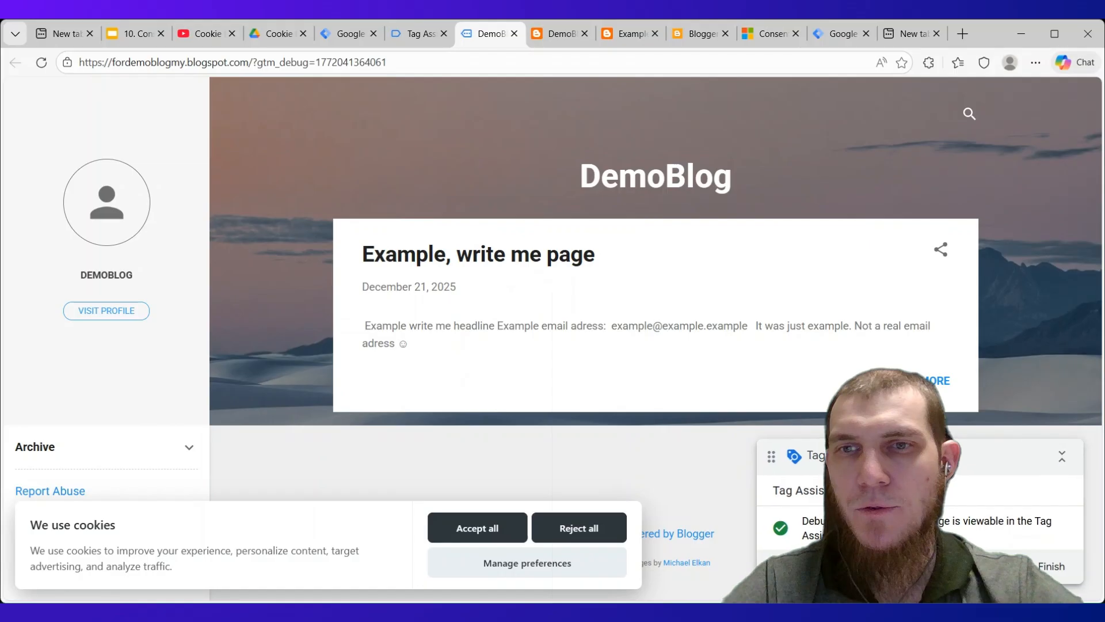
{"action": "mouse_move", "coordinate": [873, 456]}
{"action": "left_mouse_down"}
{"action": "mouse_move", "coordinate": [244, 144]}
{"action": "mouse_move", "coordinate": [399, 150]}
{"action": "mouse_move", "coordinate": [847, 436]}
{"action": "mouse_move", "coordinate": [851, 468]}
{"action": "mouse_move", "coordinate": [877, 452]}
{"action": "left_mouse_up"}
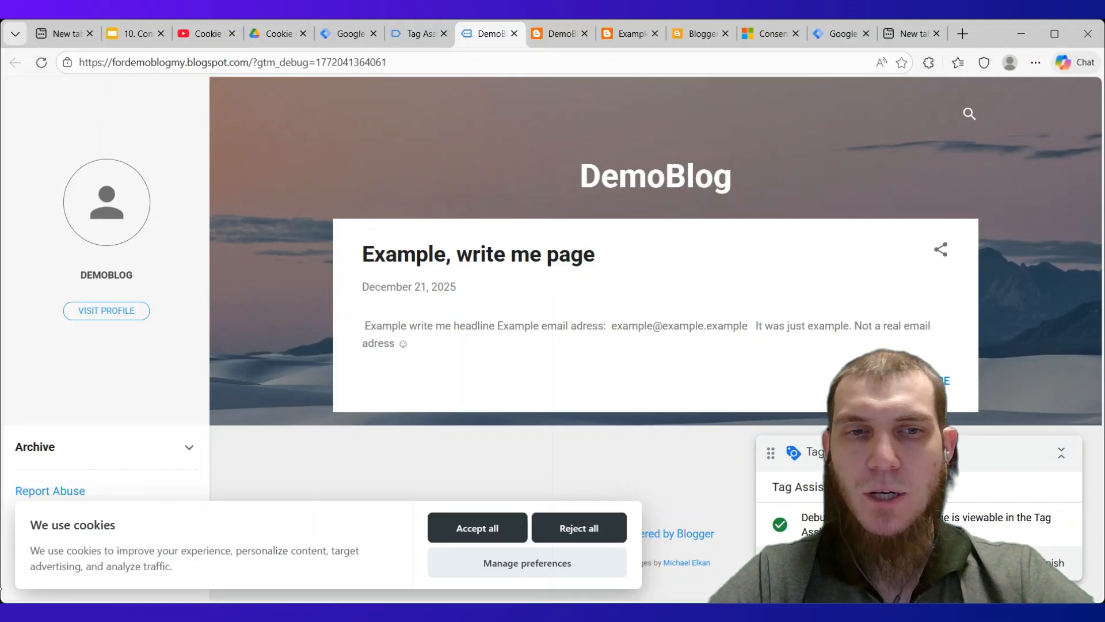
{"action": "left_click", "coordinate": [401, 31]}
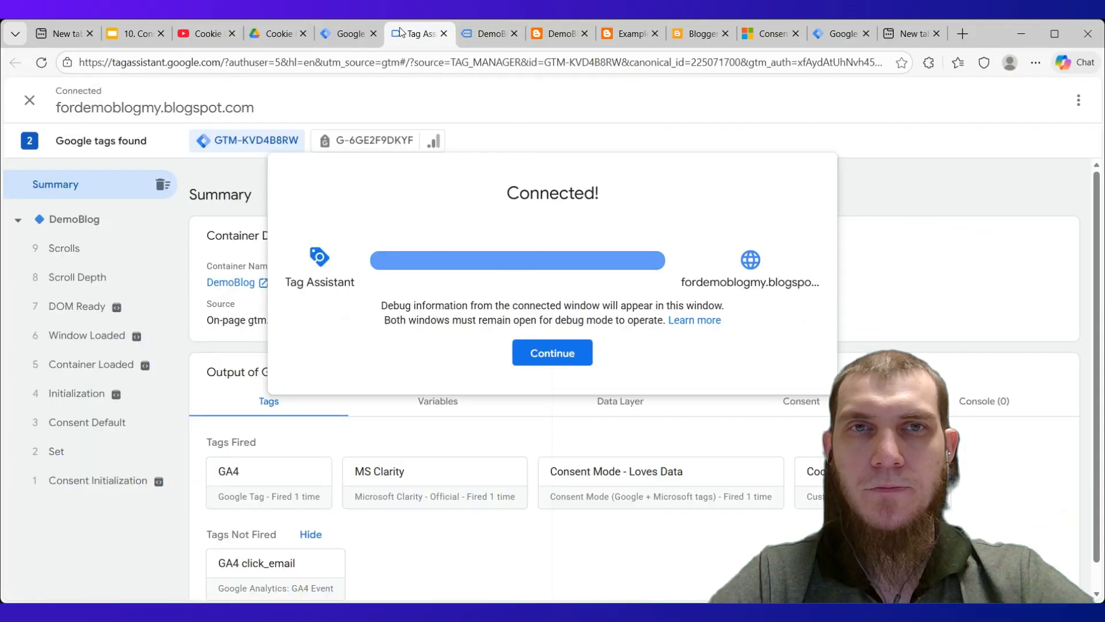
{"action": "left_click", "coordinate": [545, 354]}
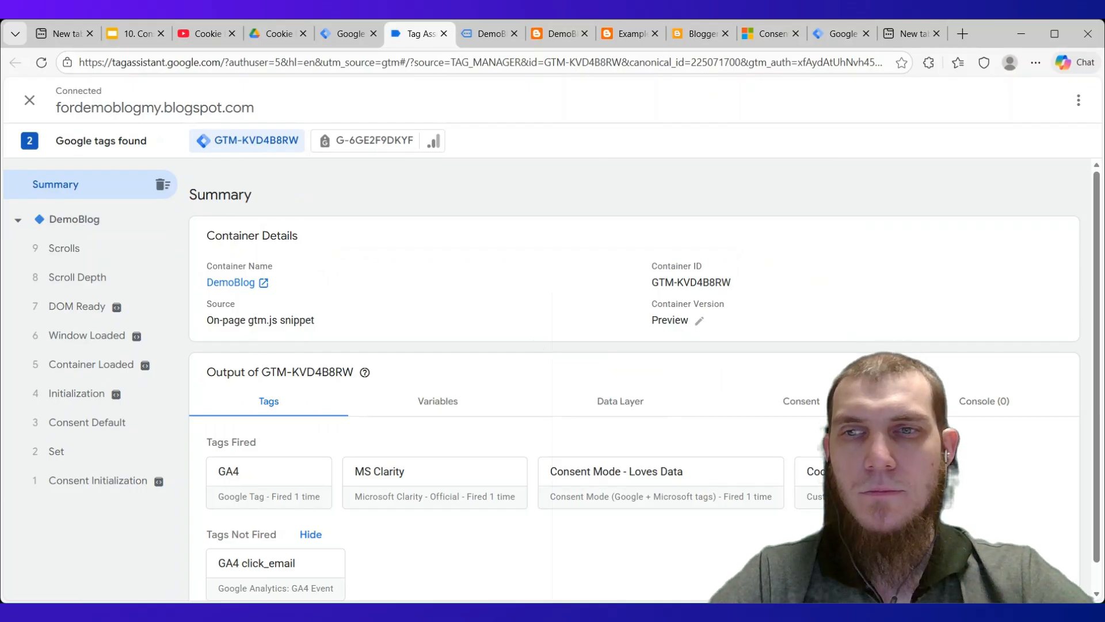
- Examine the event consent state of each storage type for the DemoBlog page
{"action": "left_click", "coordinate": [72, 222]}
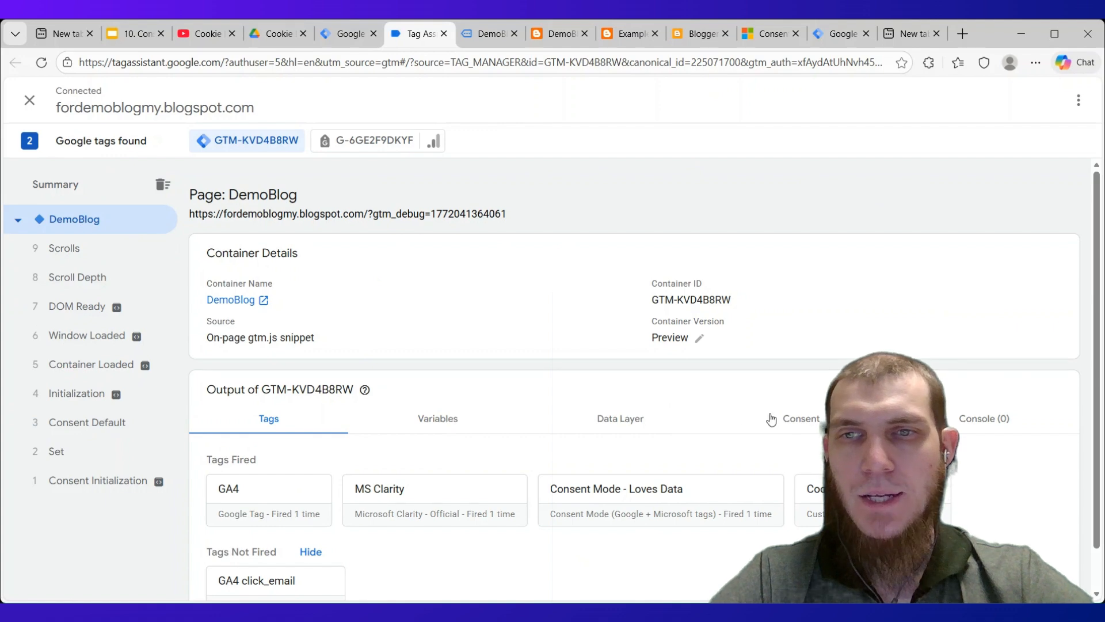
{"action": "left_click", "coordinate": [795, 422]}
{"action": "scroll", "coordinate": [801, 399], "scroll_direction": "down", "scroll_amount": 1}
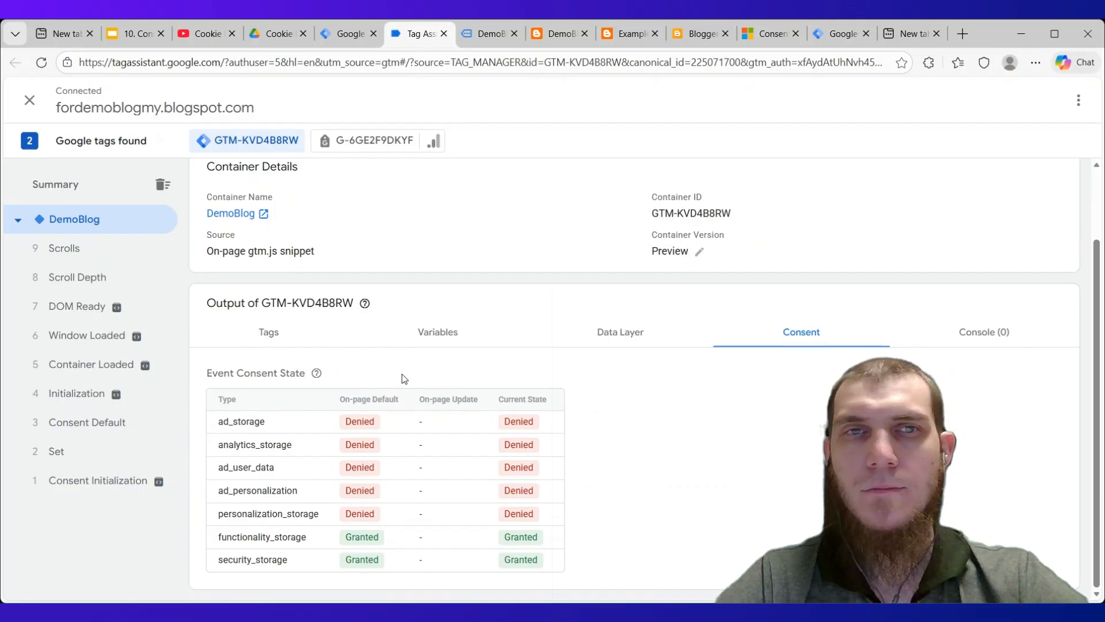
- Finish the debug session from the Tag Assistant badge on the blog and close the Tag Assistant page
{"action": "left_click", "coordinate": [495, 42]}
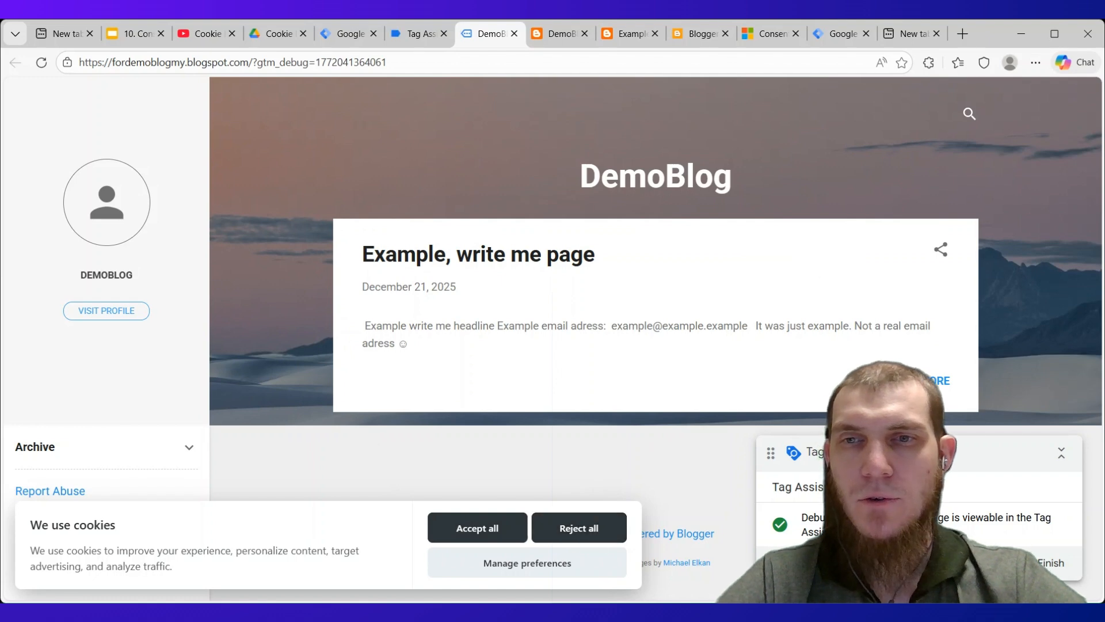
{"action": "left_click_drag", "start_coordinate": [771, 454], "coordinate": [375, 264]}
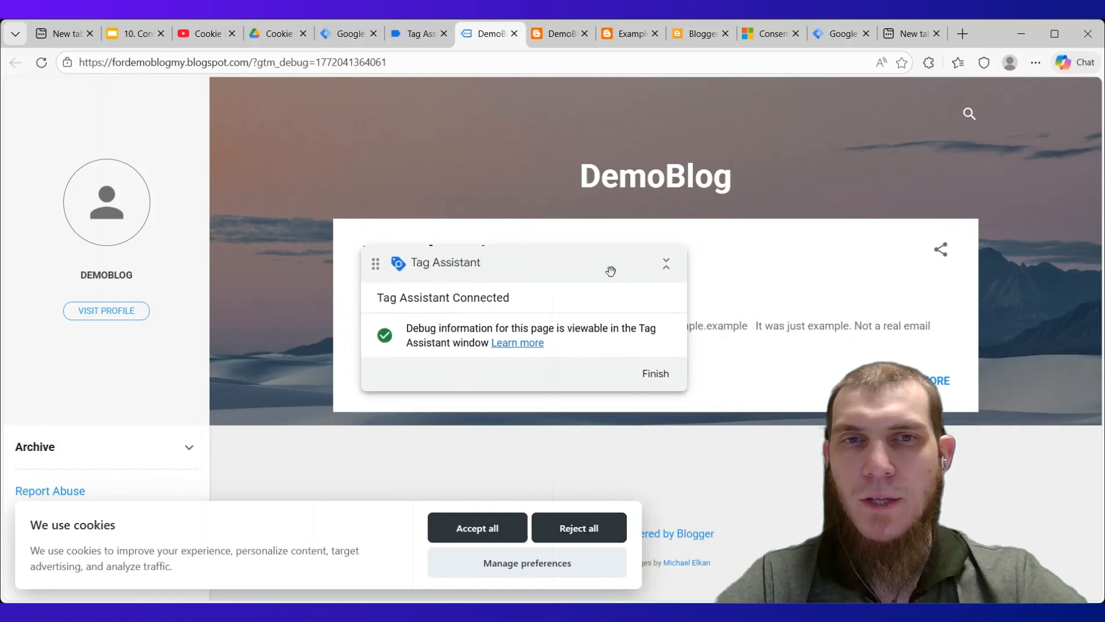
{"action": "left_click_drag", "start_coordinate": [610, 272], "coordinate": [457, 249]}
{"action": "left_click", "coordinate": [495, 353]}
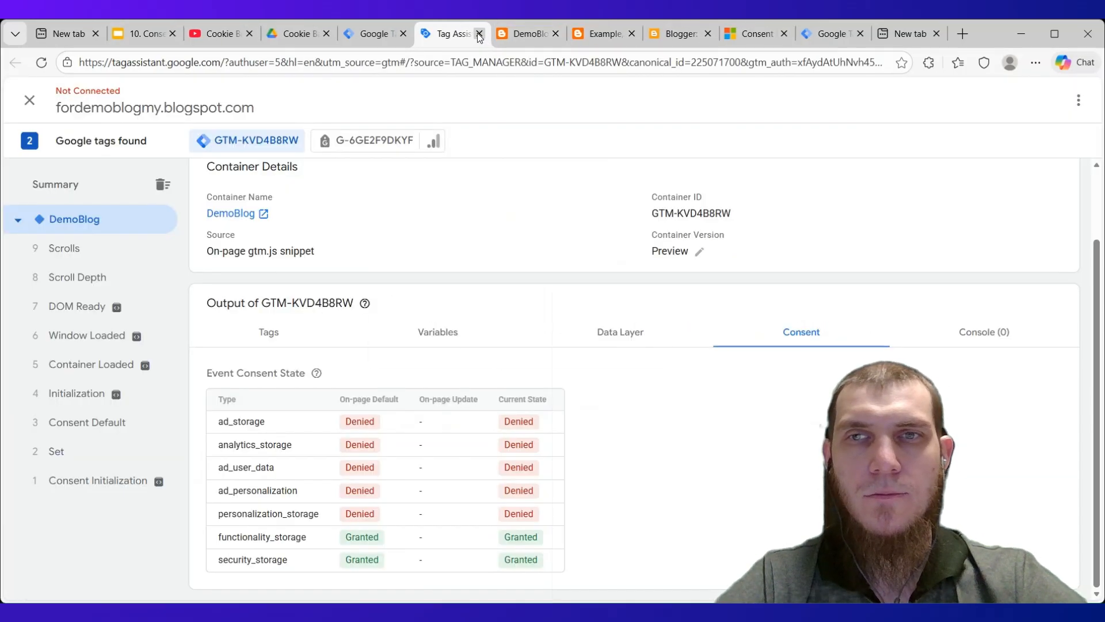
{"action": "key", "text": "ctrl+w"}
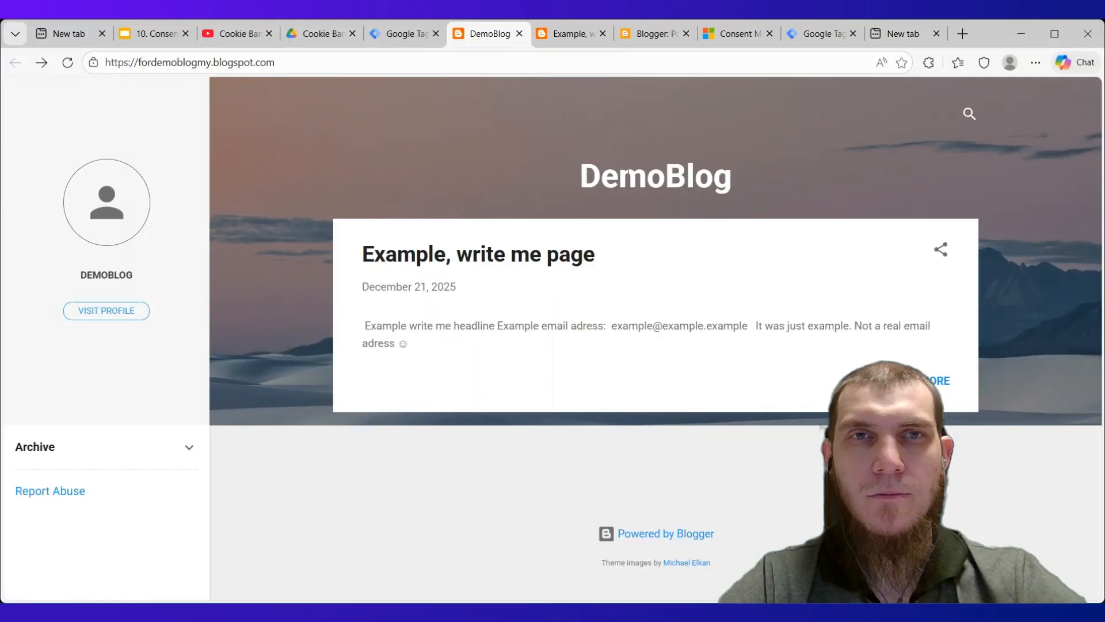
- Open the Cookie Banner - Loves Data tag in Tag Manager for editing and search its HTML for "reject"
{"action": "left_click", "coordinate": [406, 35]}
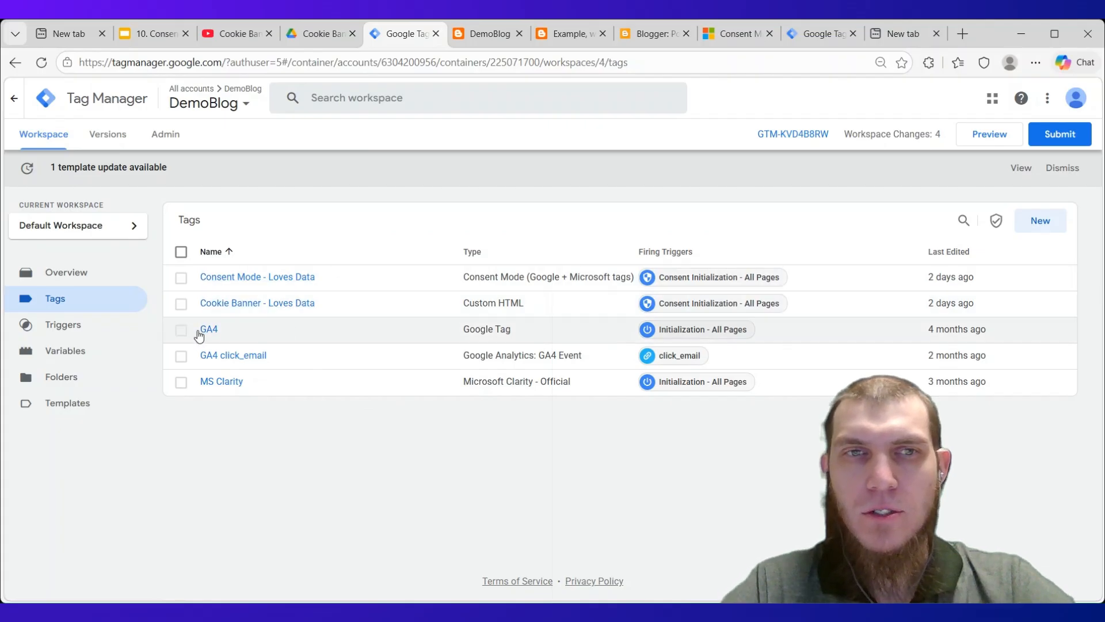
{"action": "left_click", "coordinate": [240, 306]}
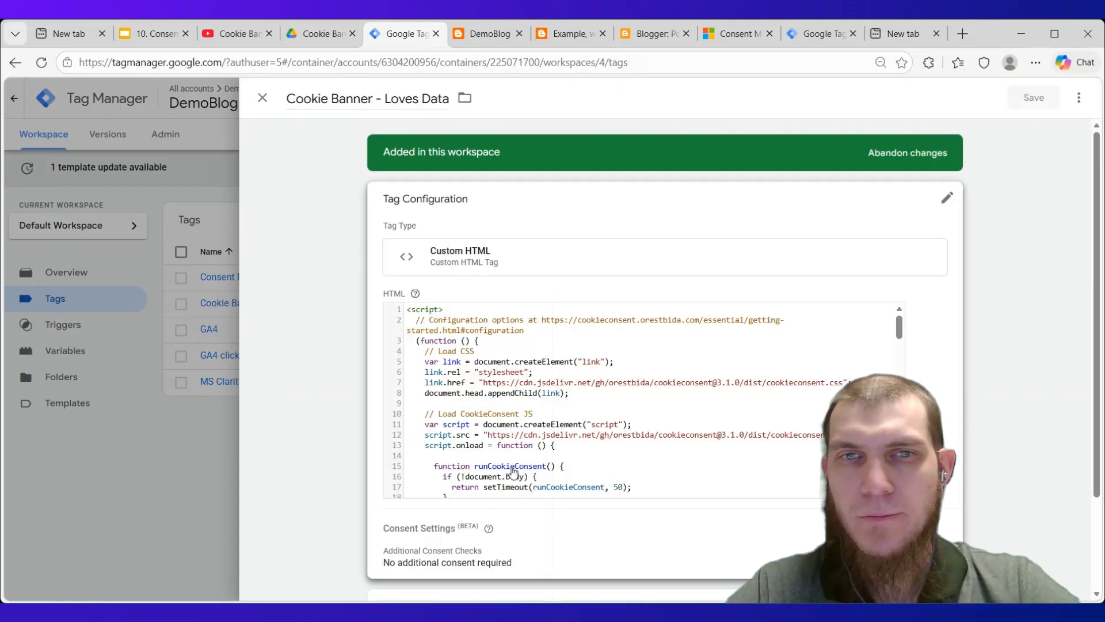
{"action": "left_click", "coordinate": [740, 348]}
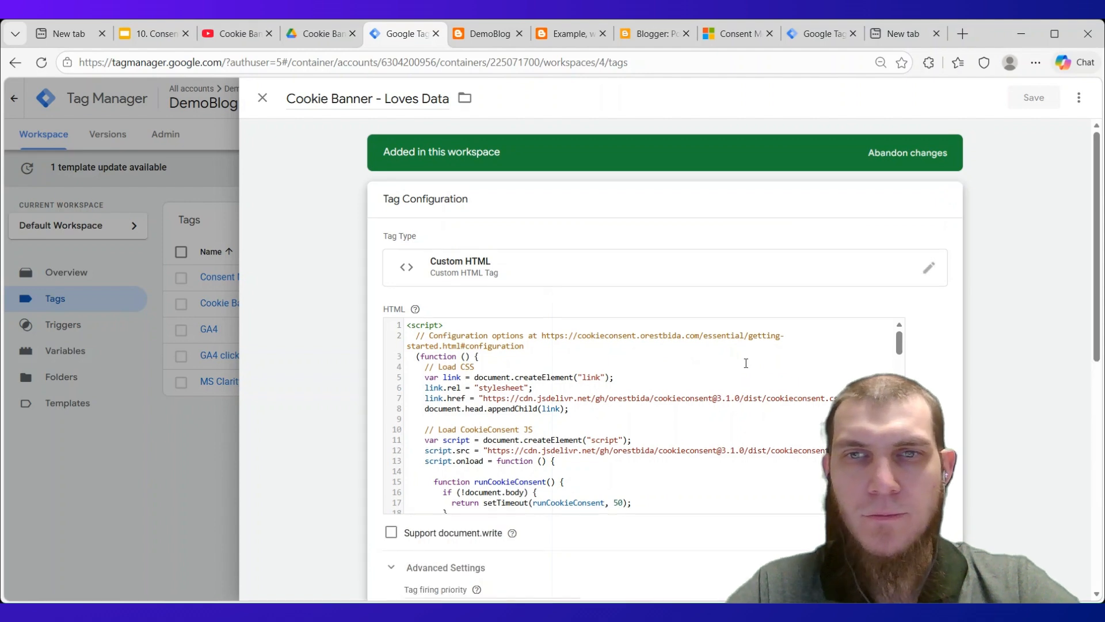
{"action": "scroll", "coordinate": [823, 363], "scroll_direction": "down", "scroll_amount": 12}
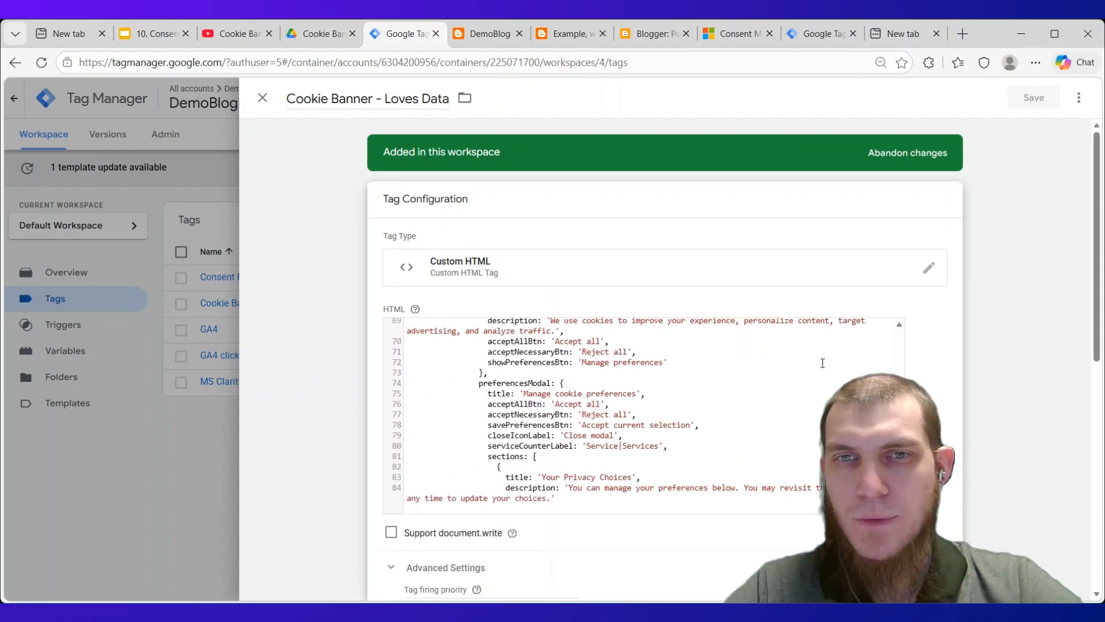
{"action": "key", "text": "ctrl+f"}
{"action": "type", "text": "reje"}
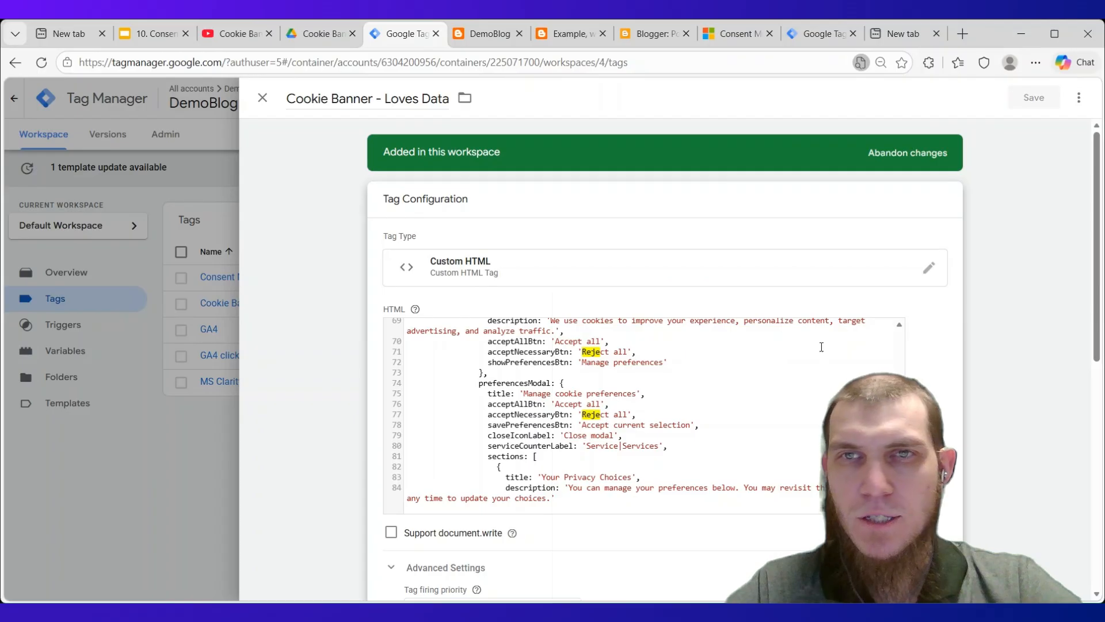
{"action": "type", "text": "ct"}
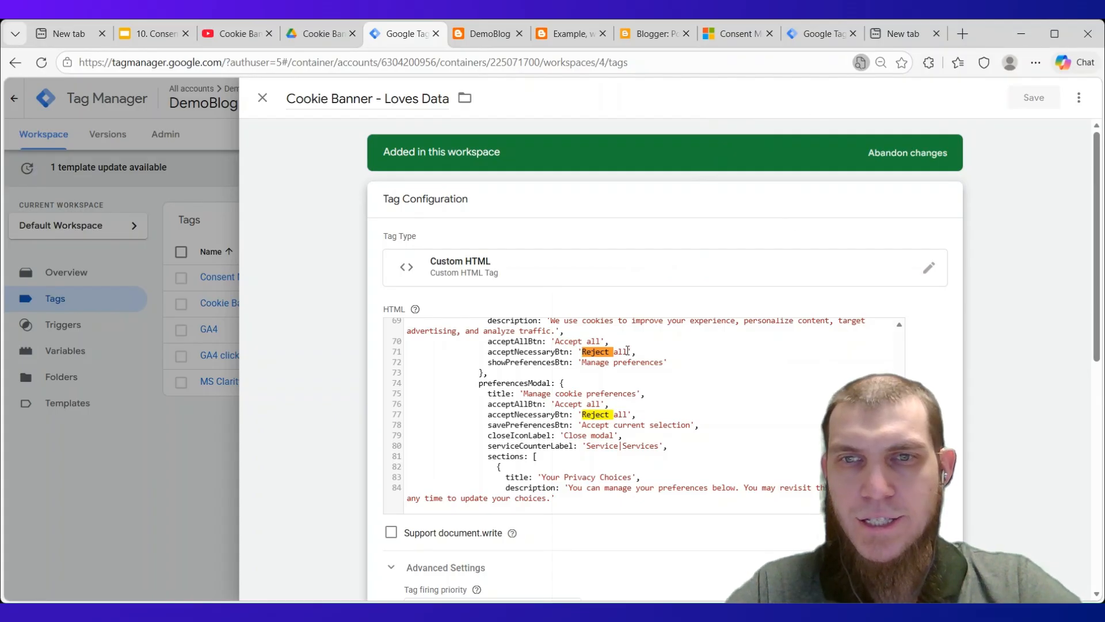
- Replace the consentModal's acceptNecessaryBtn label 'Reject all' with 'Only necessary' in the tag's HTML
{"action": "key", "text": "alt+Tab"}
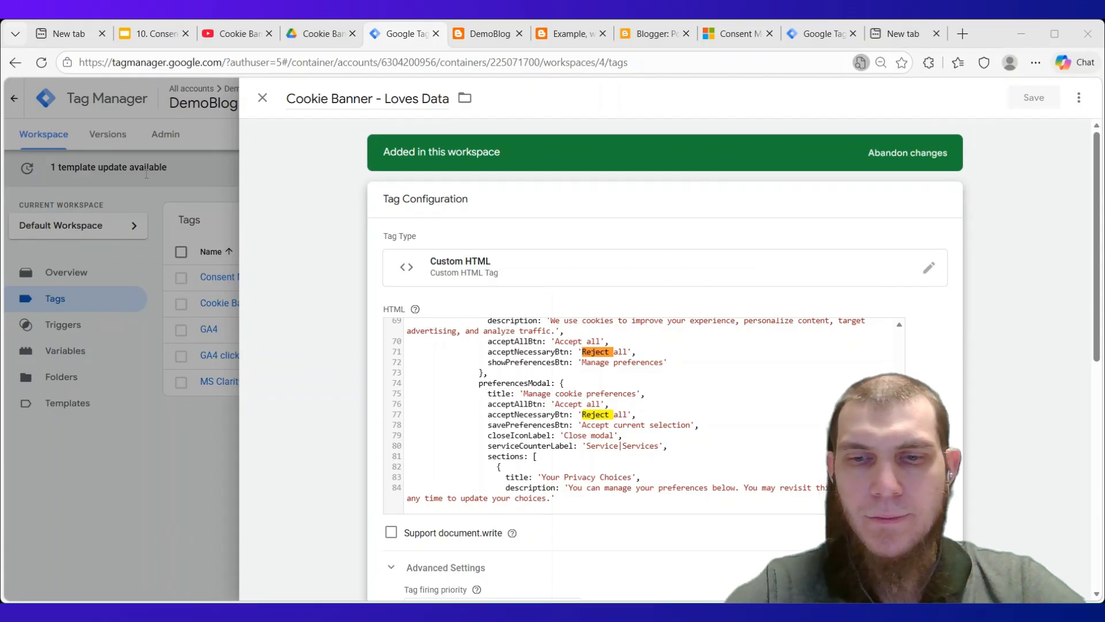
{"action": "key", "text": "alt+Tab"}
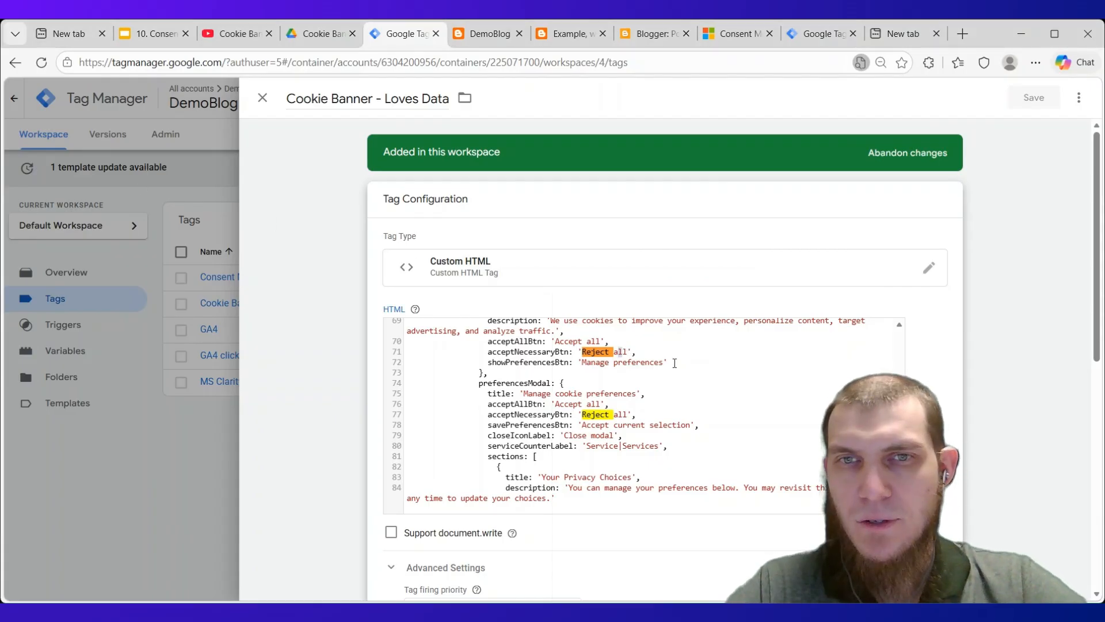
{"action": "left_click_drag", "start_coordinate": [616, 353], "coordinate": [629, 352]}
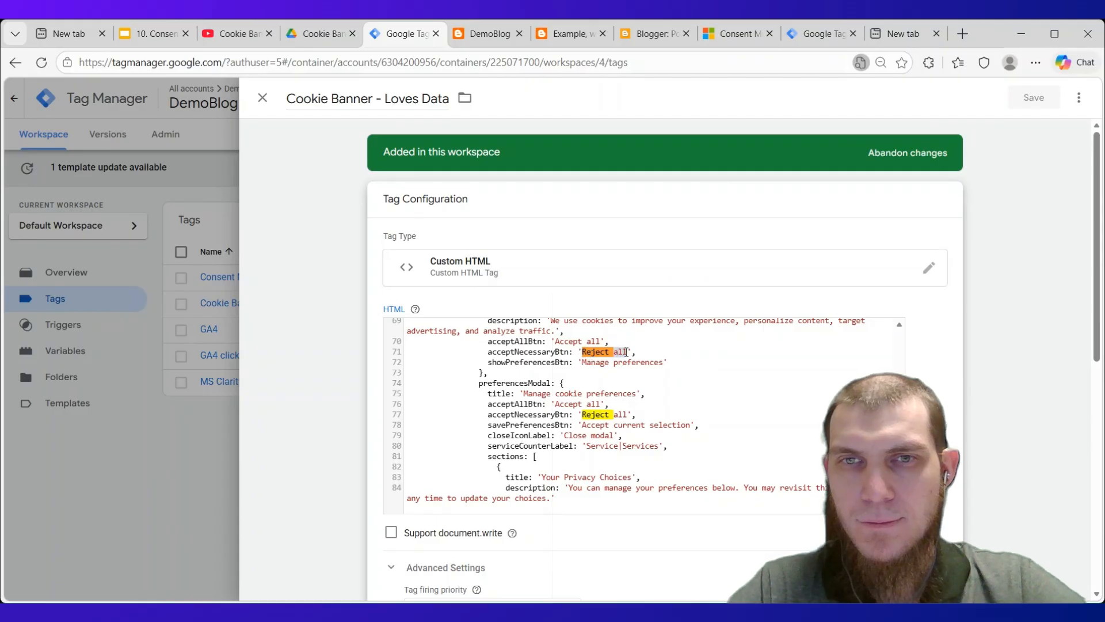
{"action": "type", "text": "Only necessary"}
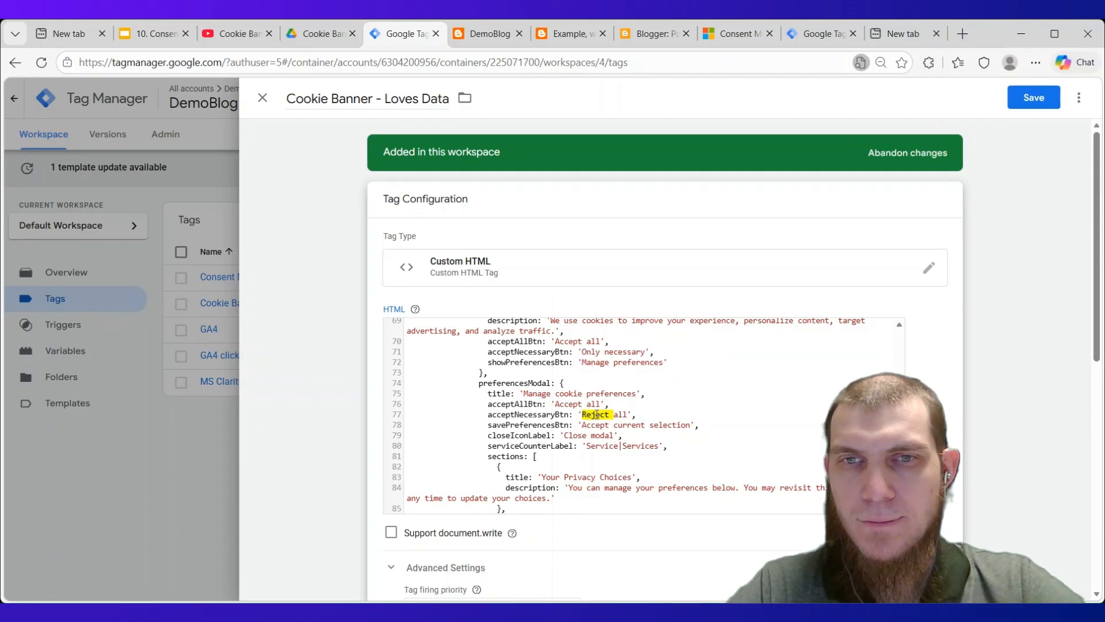
- Set the preferencesModal's acceptNecessaryBtn label to 'Only necessary', review the edited code, and save the tag
{"action": "left_click", "coordinate": [583, 415]}
{"action": "left_click_drag", "start_coordinate": [584, 415], "coordinate": [628, 412]}
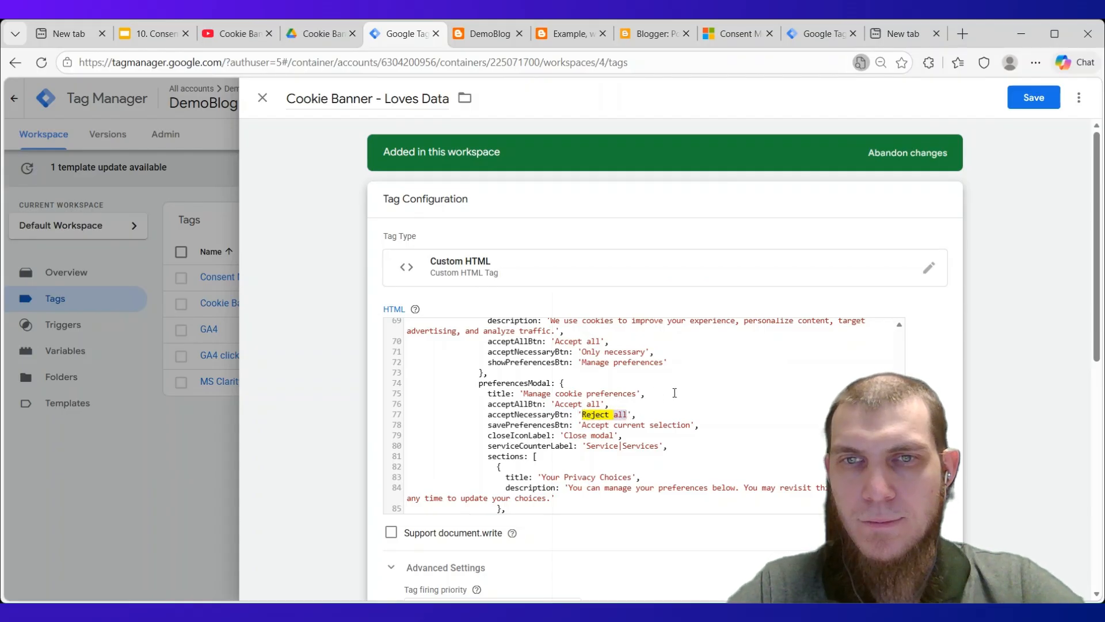
{"action": "type", "text": "Only necessary"}
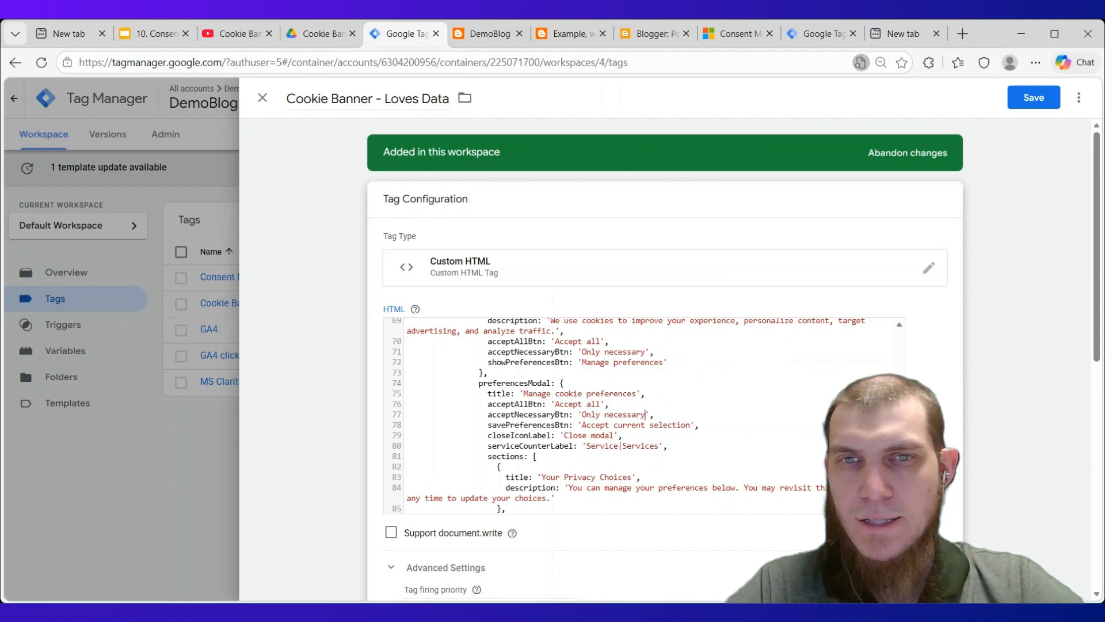
{"action": "scroll", "coordinate": [573, 442], "scroll_direction": "up", "scroll_amount": 1}
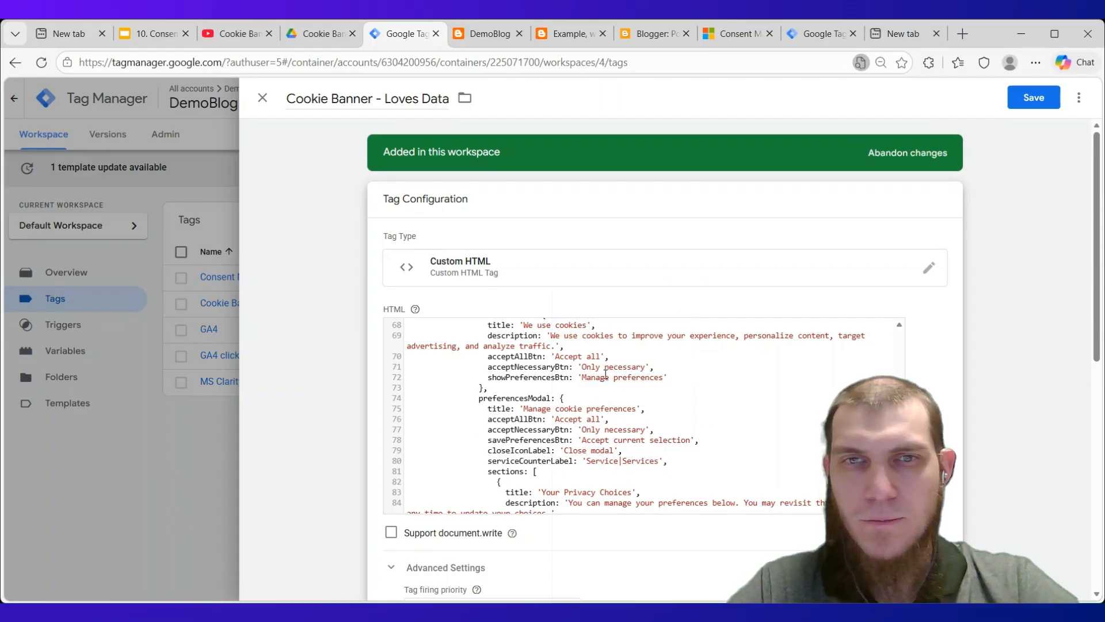
{"action": "scroll", "coordinate": [650, 414], "scroll_direction": "up", "scroll_amount": 2}
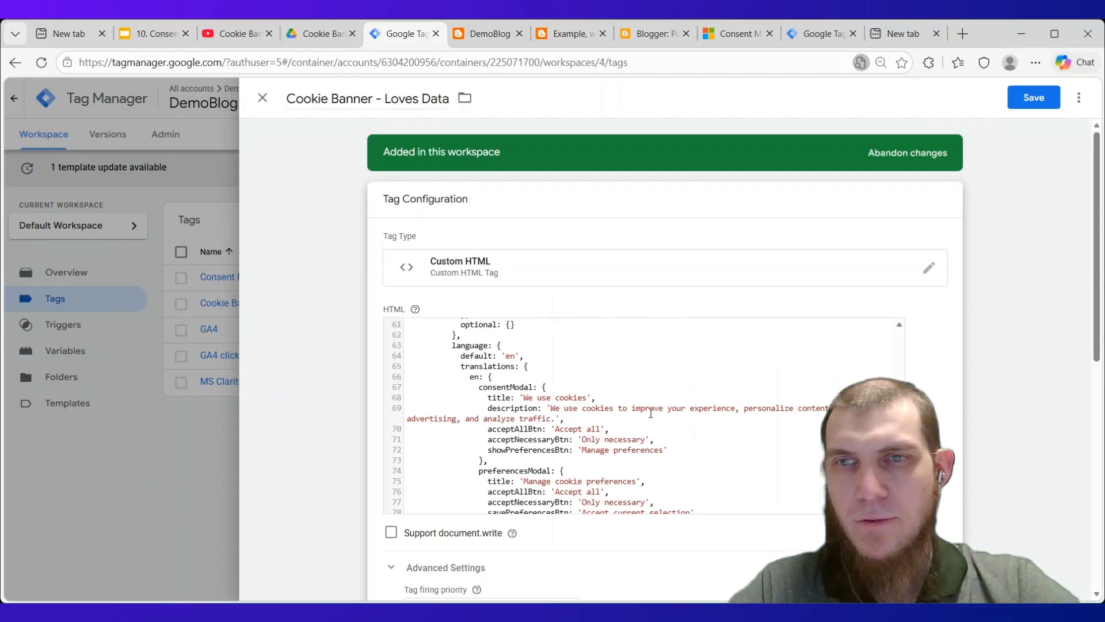
{"action": "scroll", "coordinate": [650, 413], "scroll_direction": "down", "scroll_amount": 2}
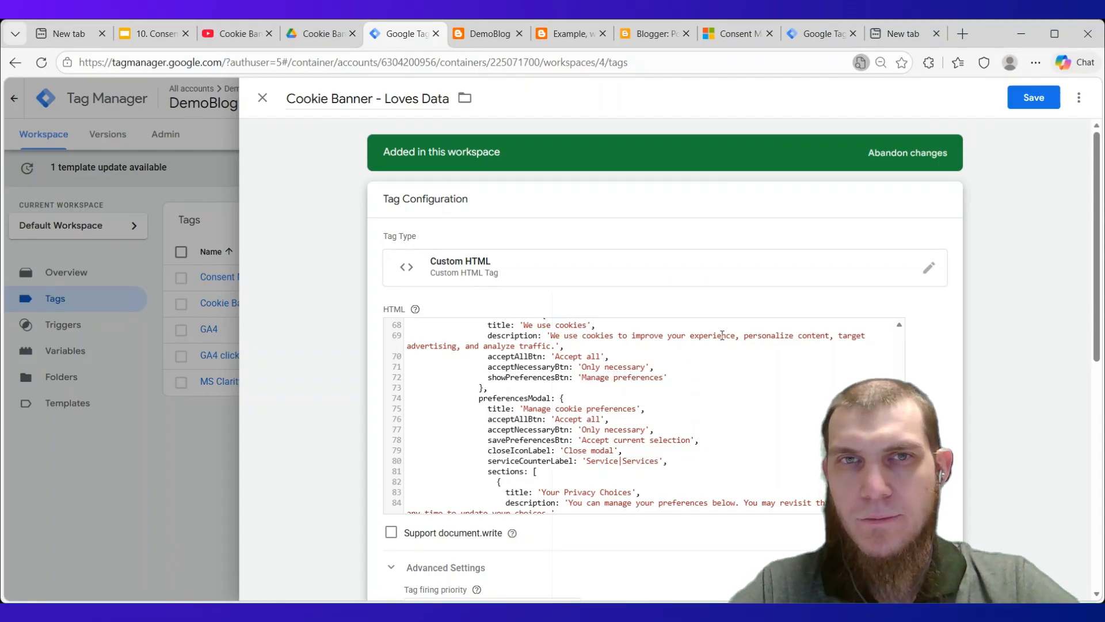
{"action": "left_click", "coordinate": [1034, 98]}
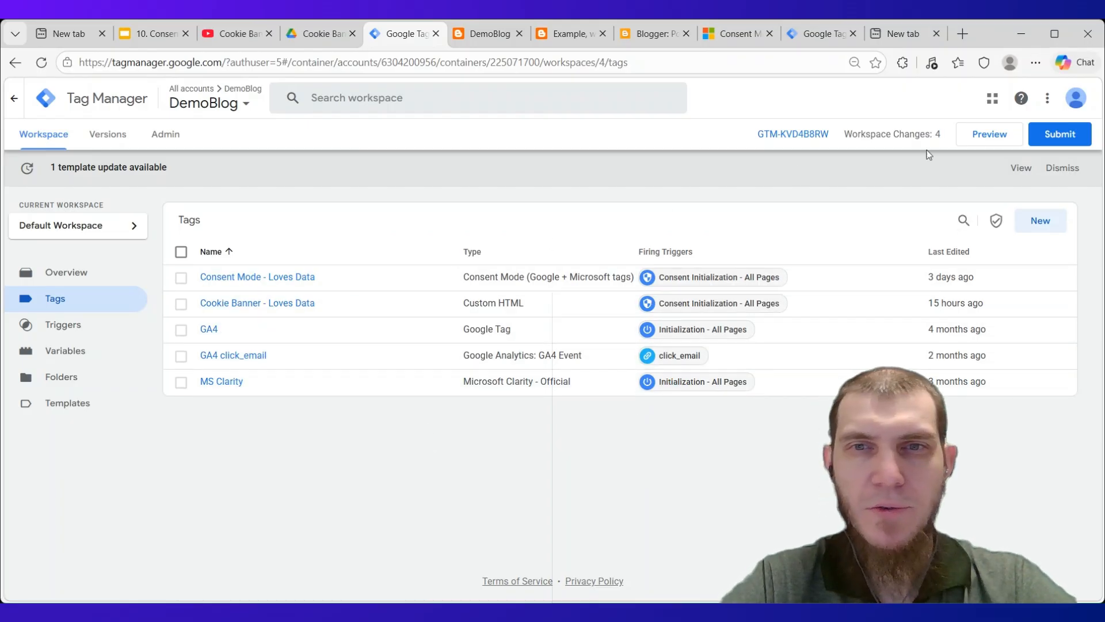
{"action": "left_click", "coordinate": [988, 136]}
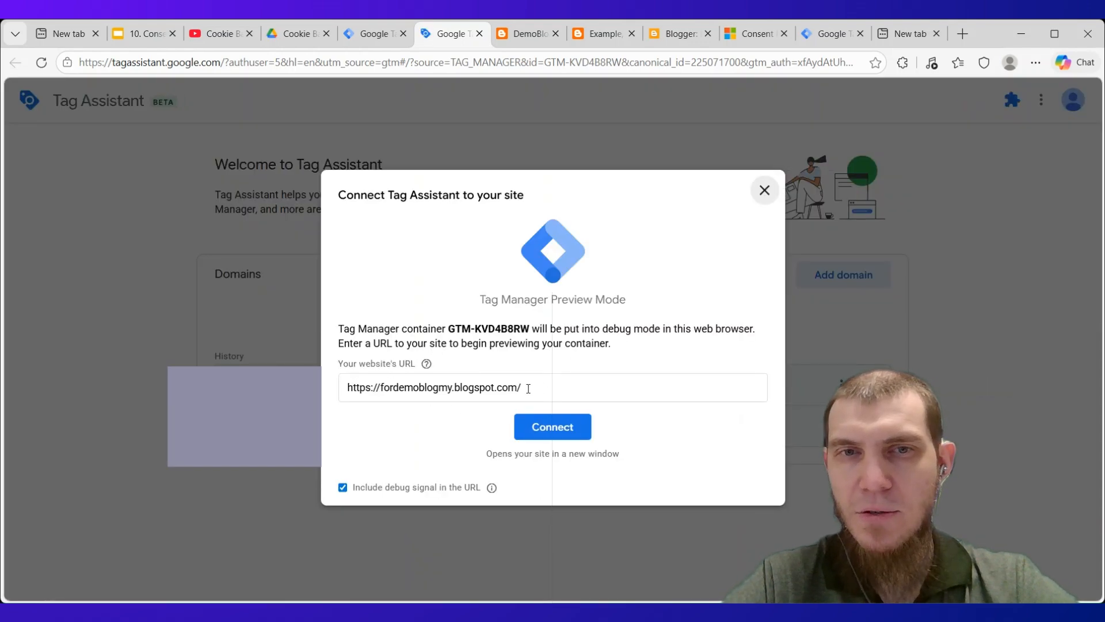
{"action": "left_click", "coordinate": [548, 433]}
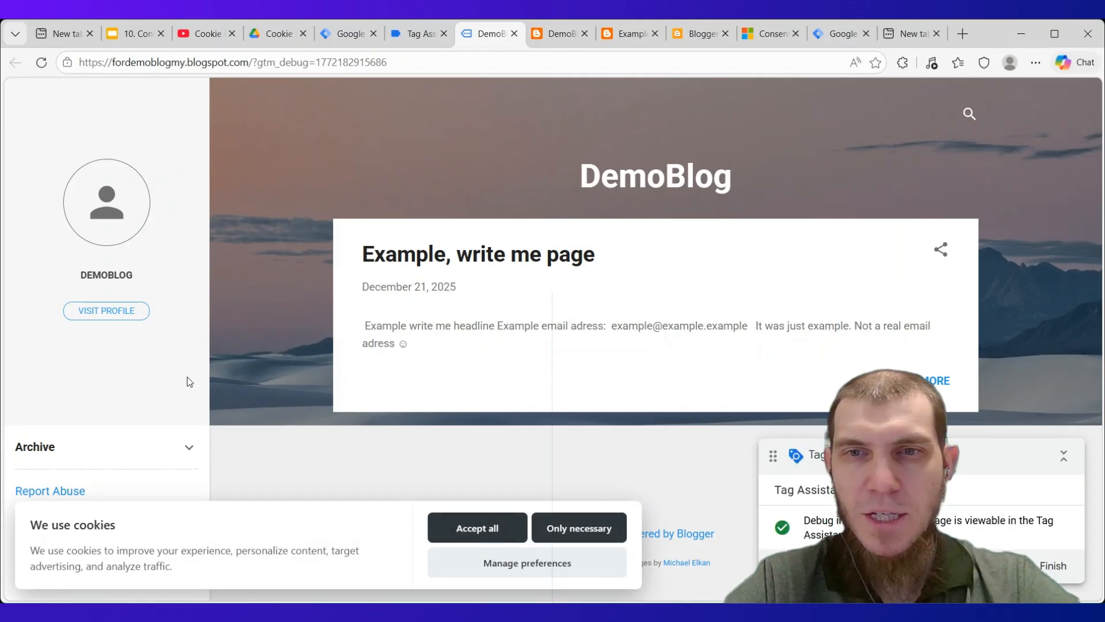
{"action": "mouse_move", "coordinate": [872, 455]}
{"action": "left_mouse_down"}
{"action": "mouse_move", "coordinate": [365, 224]}
{"action": "mouse_move", "coordinate": [802, 244]}
{"action": "mouse_move", "coordinate": [818, 443]}
{"action": "mouse_move", "coordinate": [857, 451]}
{"action": "left_mouse_up"}
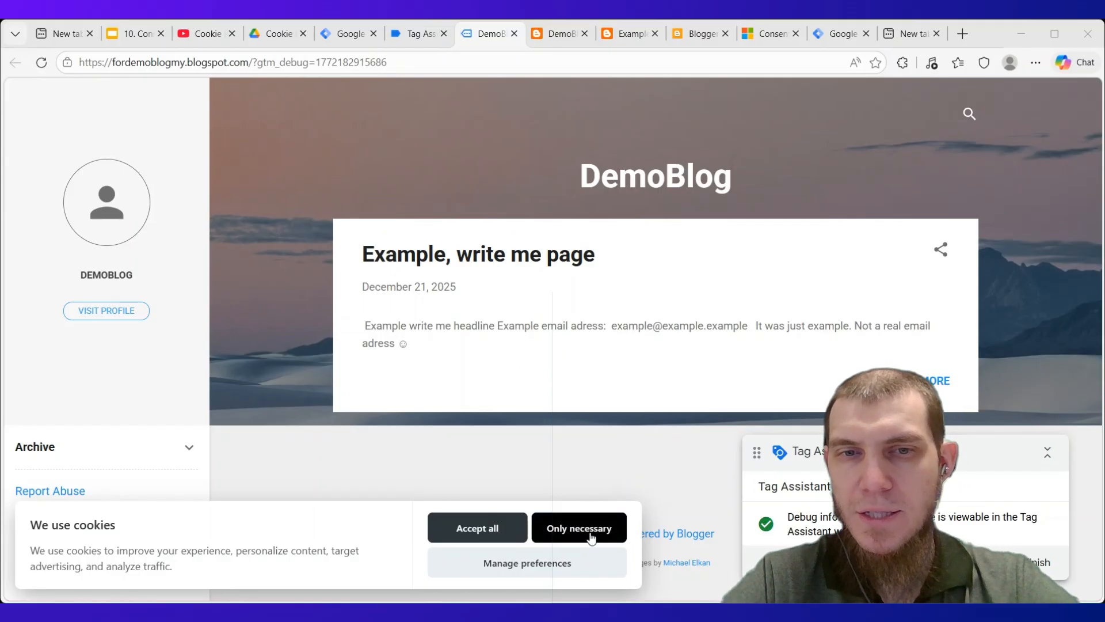
{"action": "left_click", "coordinate": [510, 570]}
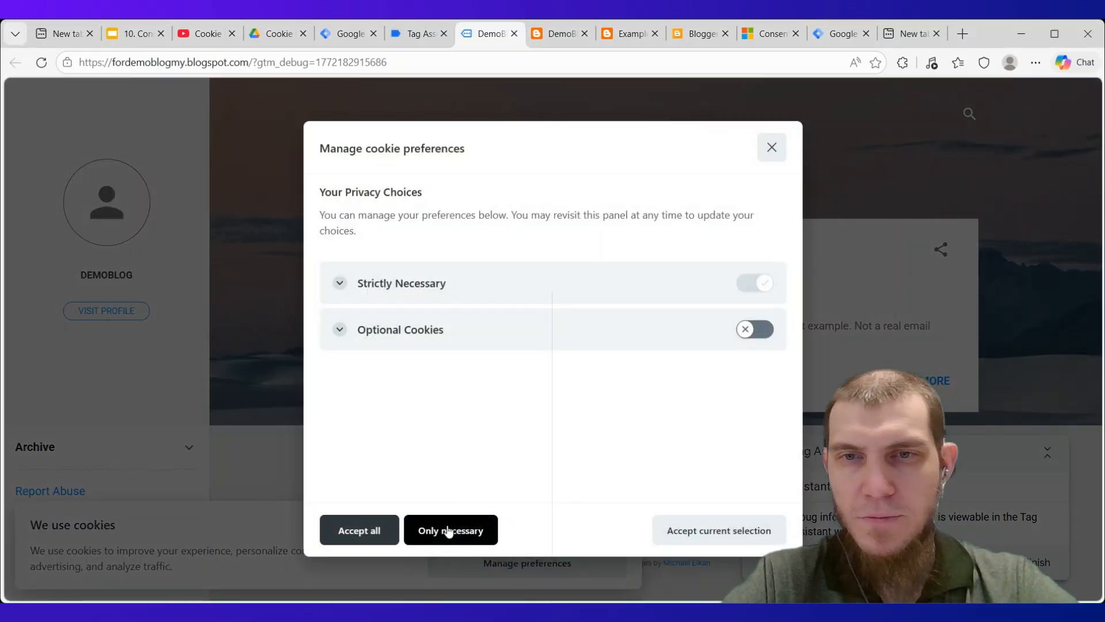
{"action": "left_click", "coordinate": [766, 150]}
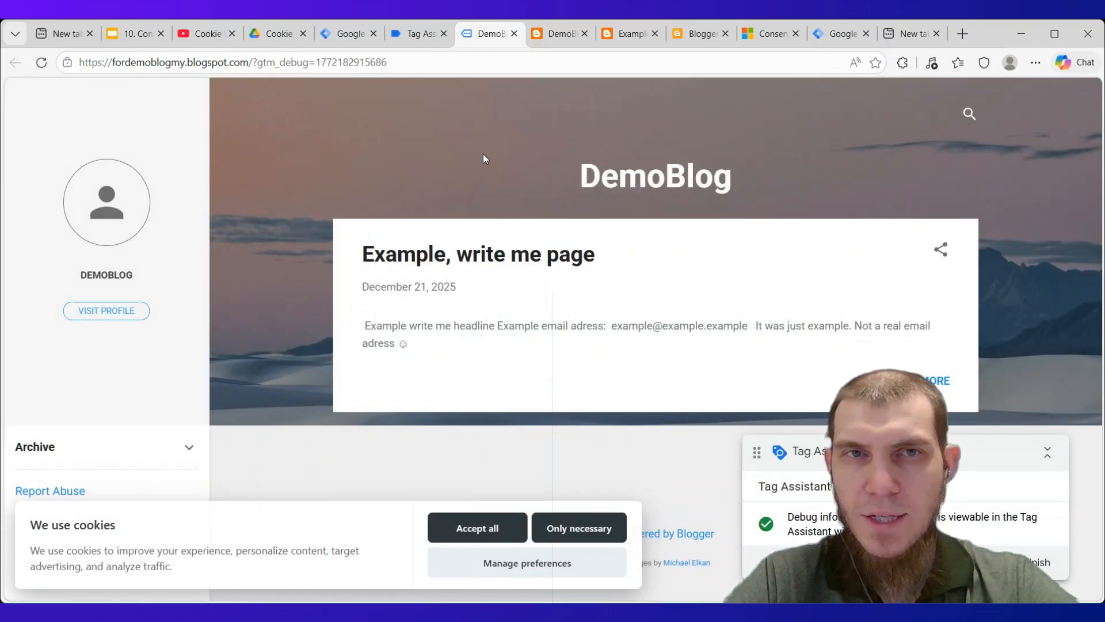
- Return to the connected Tag Assistant session and examine the consent state recorded for the DemoBlog page
{"action": "left_click", "coordinate": [423, 36]}
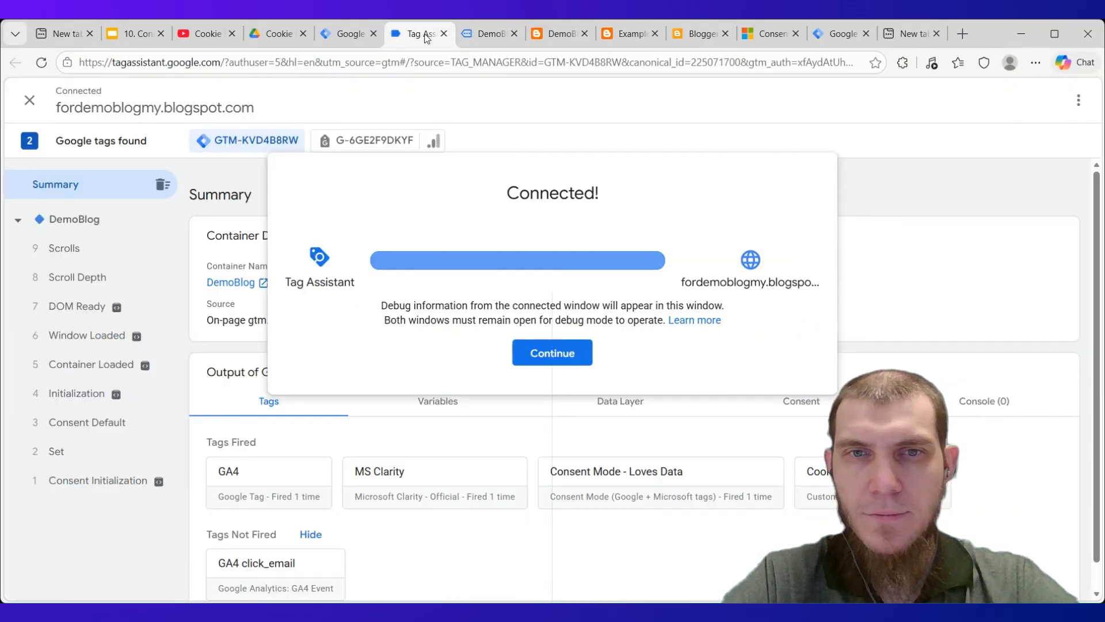
{"action": "left_click", "coordinate": [538, 353]}
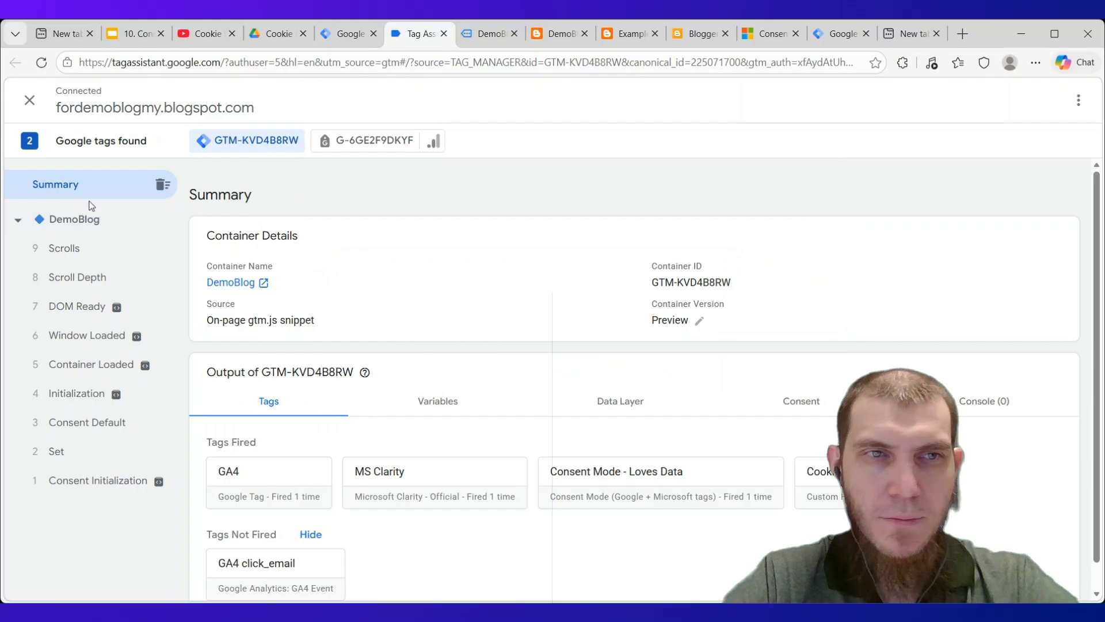
{"action": "left_click", "coordinate": [96, 224]}
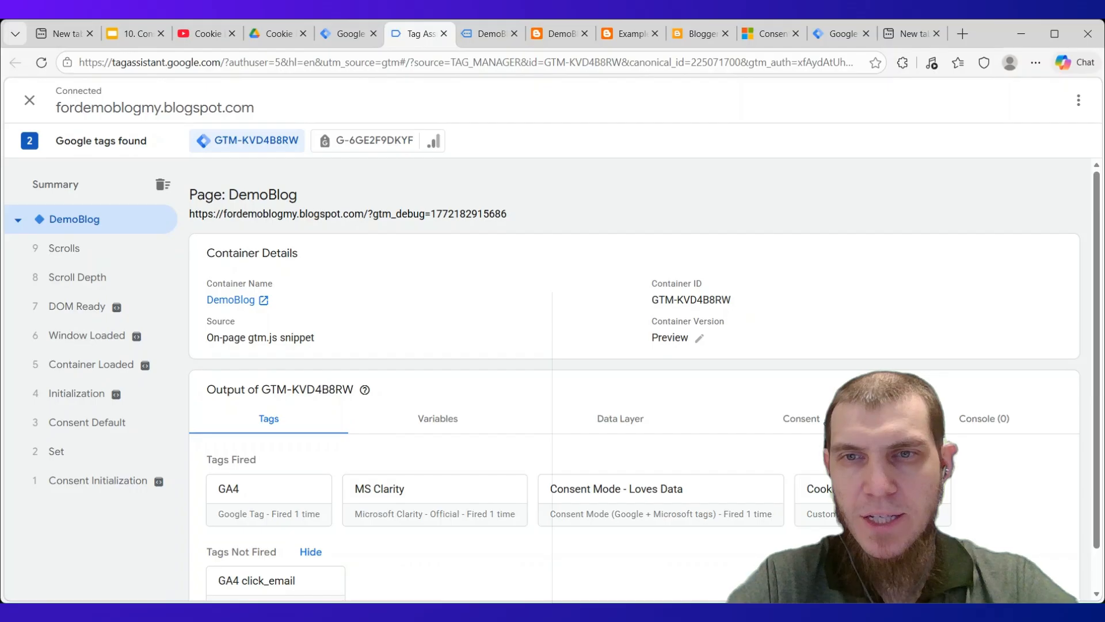
{"action": "scroll", "coordinate": [826, 392], "scroll_direction": "down", "scroll_amount": 2}
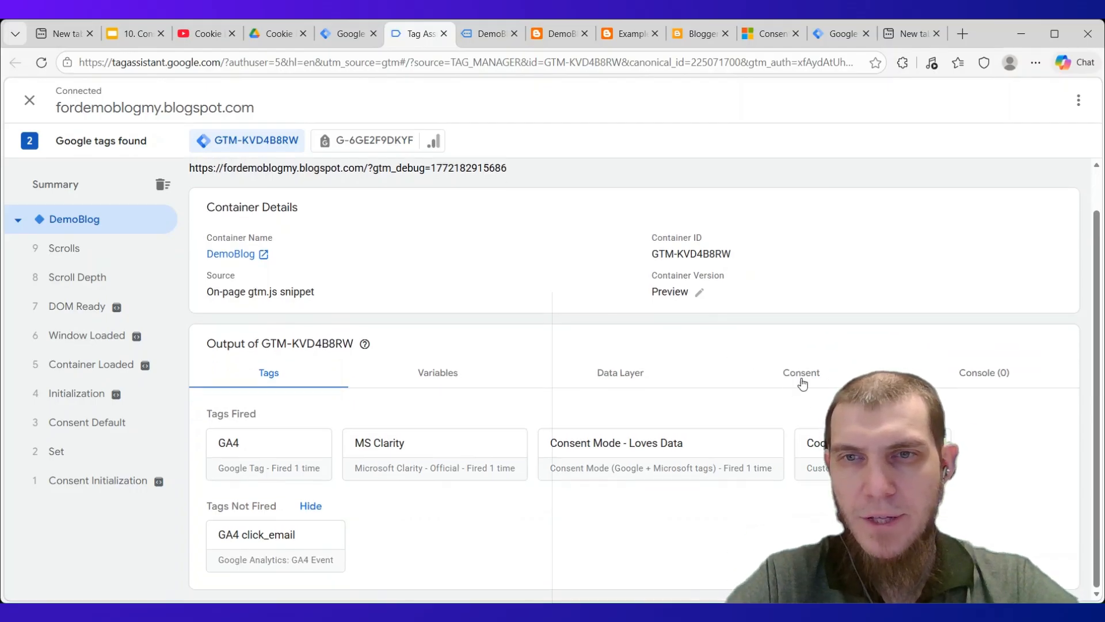
{"action": "left_click", "coordinate": [803, 380]}
{"action": "scroll", "coordinate": [815, 388], "scroll_direction": "down", "scroll_amount": 1}
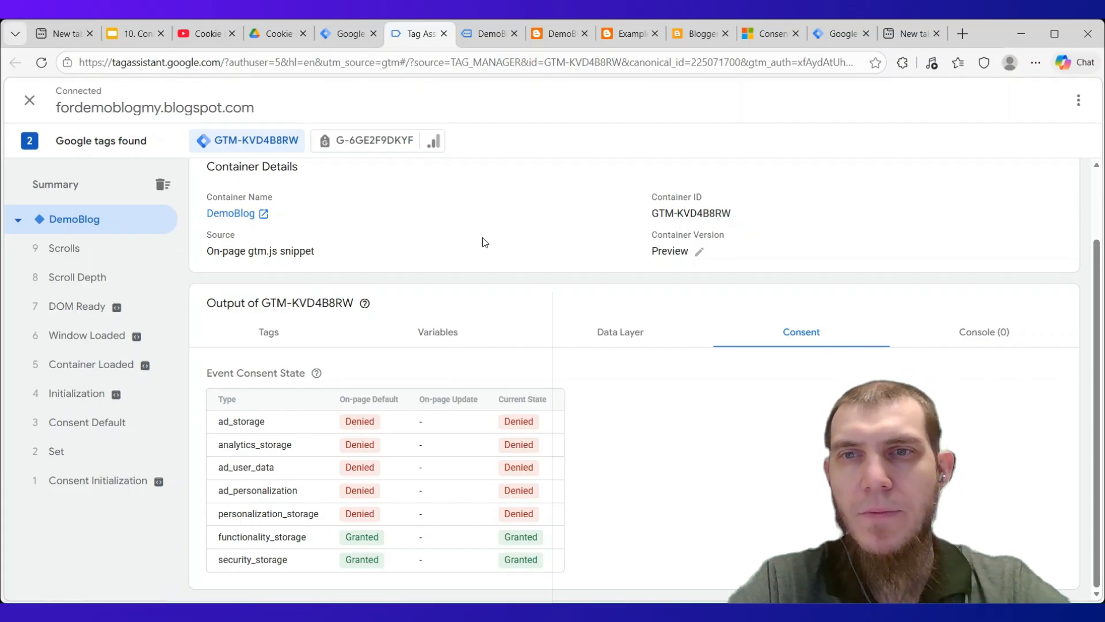
- Accept all cookies in the DemoBlog banner, and check the page's consent state in Tag Assistant
{"action": "left_click", "coordinate": [478, 34]}
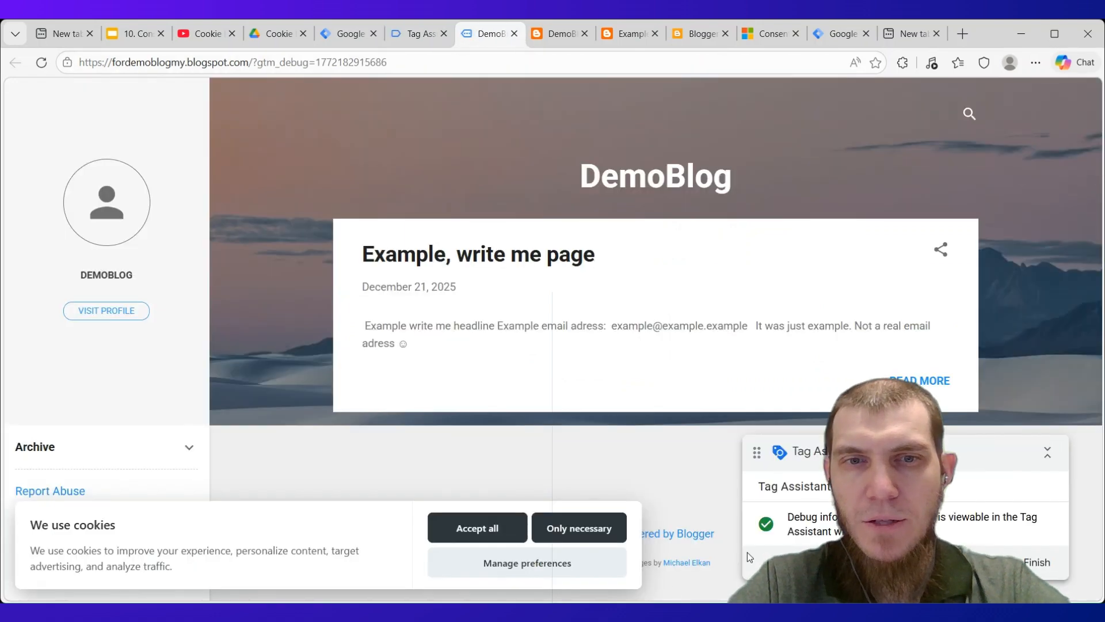
{"action": "left_click", "coordinate": [469, 529]}
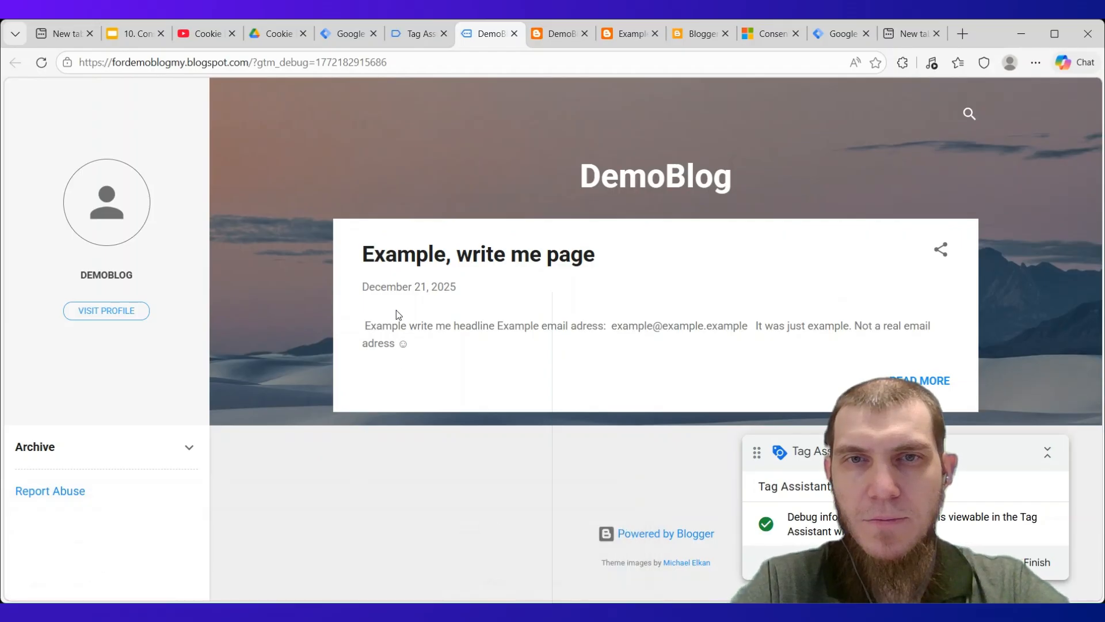
{"action": "left_click", "coordinate": [408, 39]}
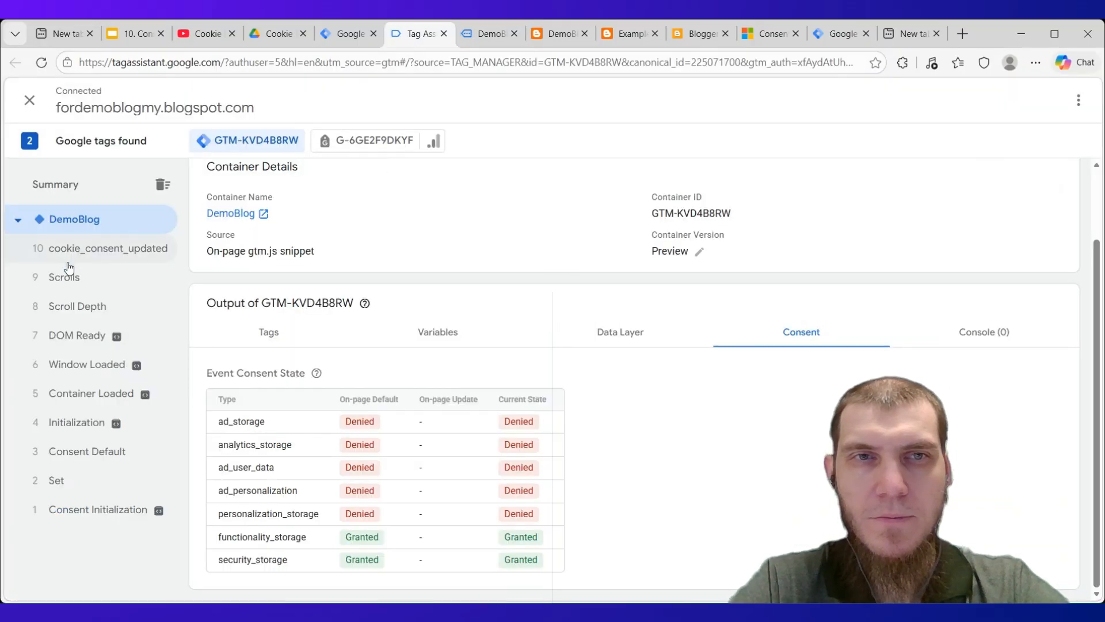
{"action": "left_click", "coordinate": [99, 186]}
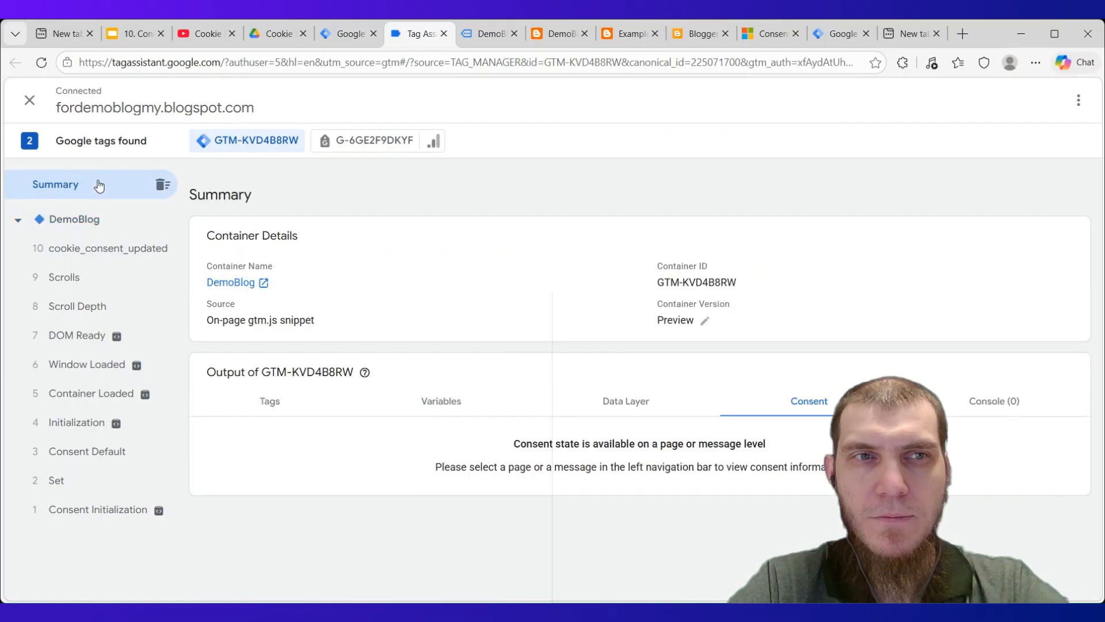
{"action": "left_click", "coordinate": [94, 219]}
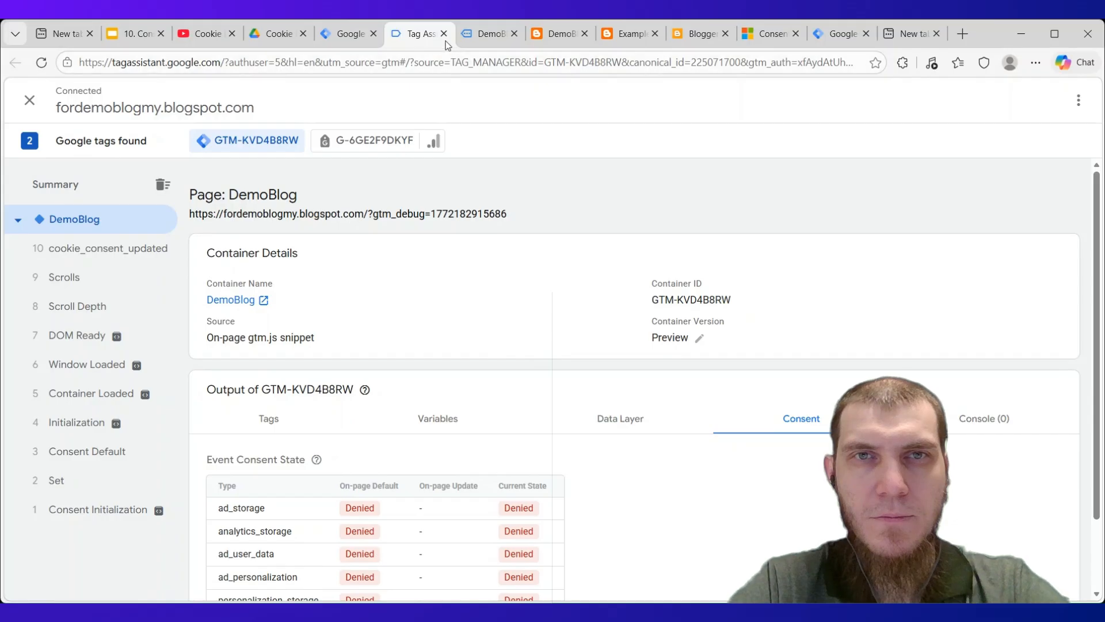
- Reload the DemoBlog page and examine the consent state of the newest page load in Tag Assistant
{"action": "left_click", "coordinate": [483, 35]}
{"action": "left_click", "coordinate": [41, 63]}
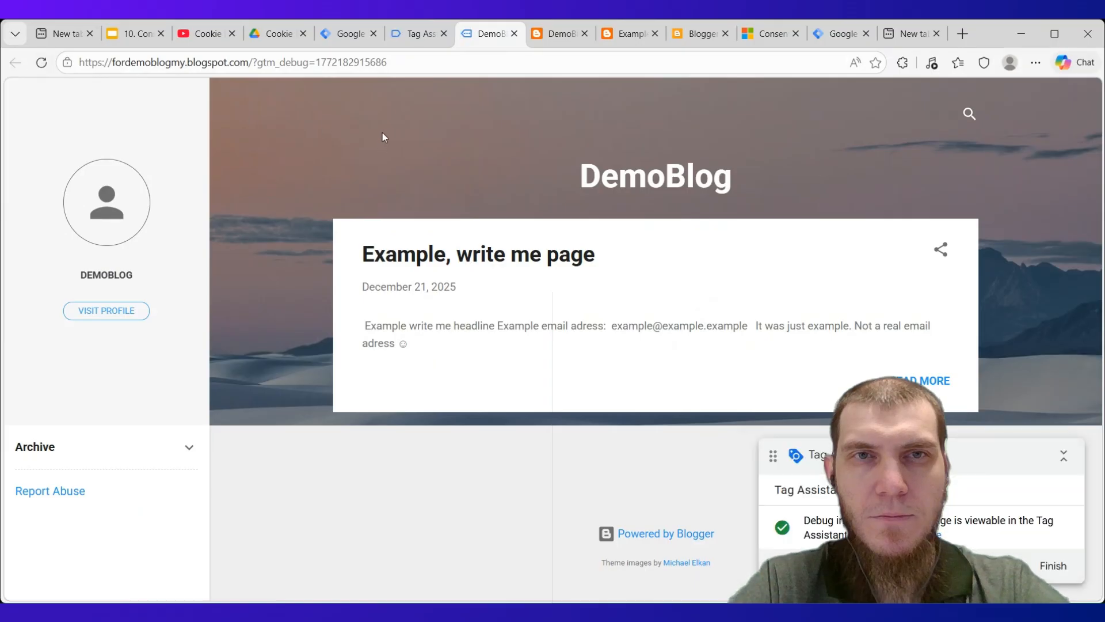
{"action": "left_click", "coordinate": [404, 34]}
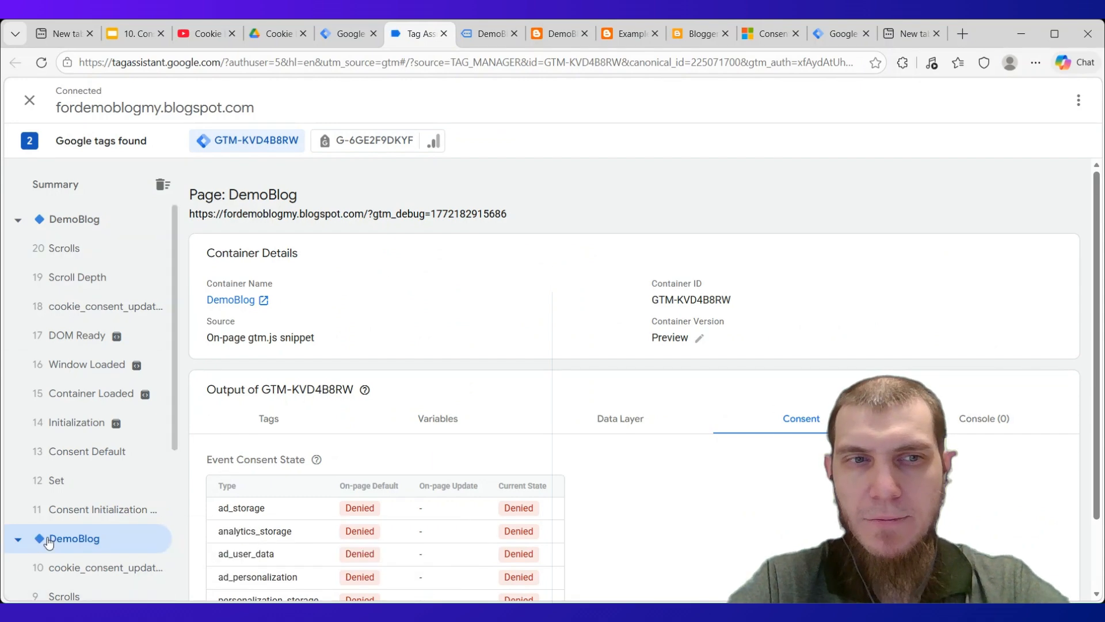
{"action": "left_click", "coordinate": [81, 222]}
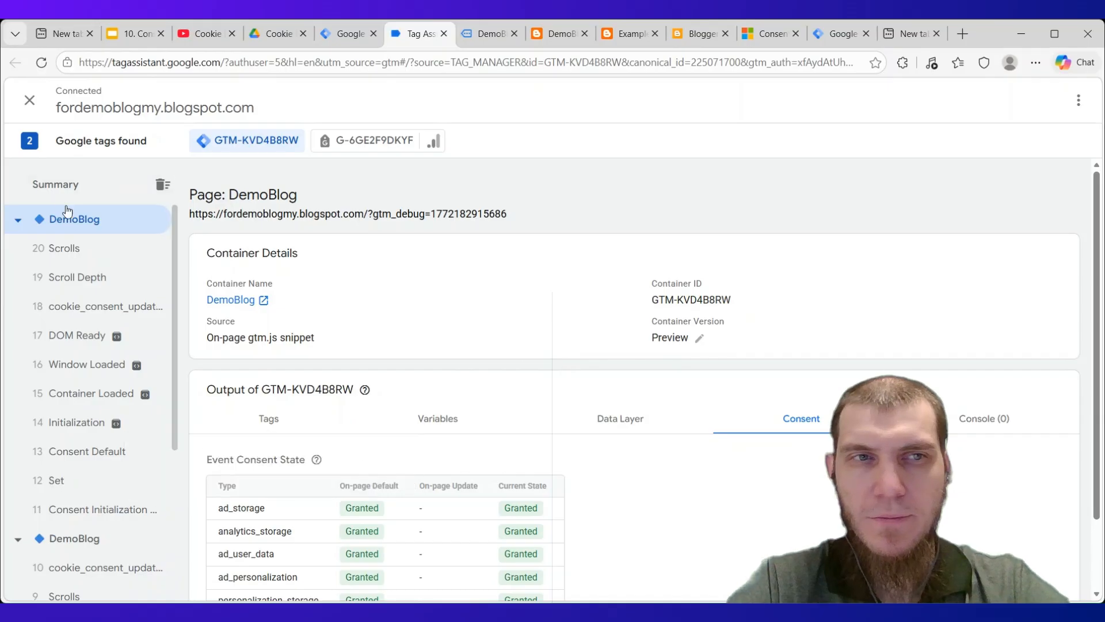
{"action": "scroll", "coordinate": [409, 511], "scroll_direction": "down", "scroll_amount": 2}
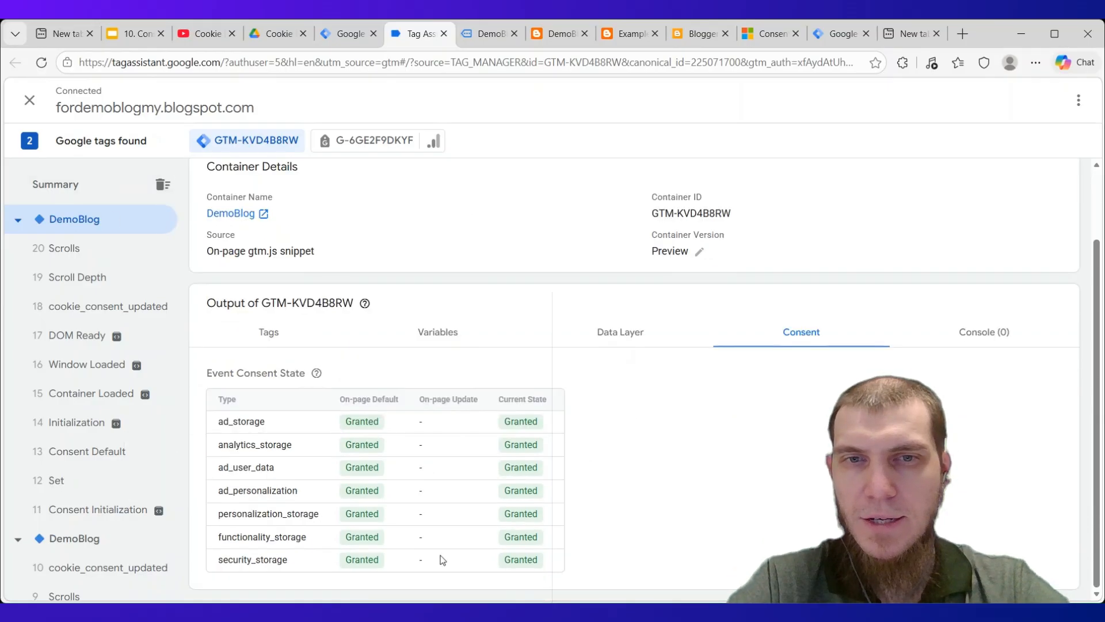
{"action": "scroll", "coordinate": [401, 462], "scroll_direction": "up", "scroll_amount": 2}
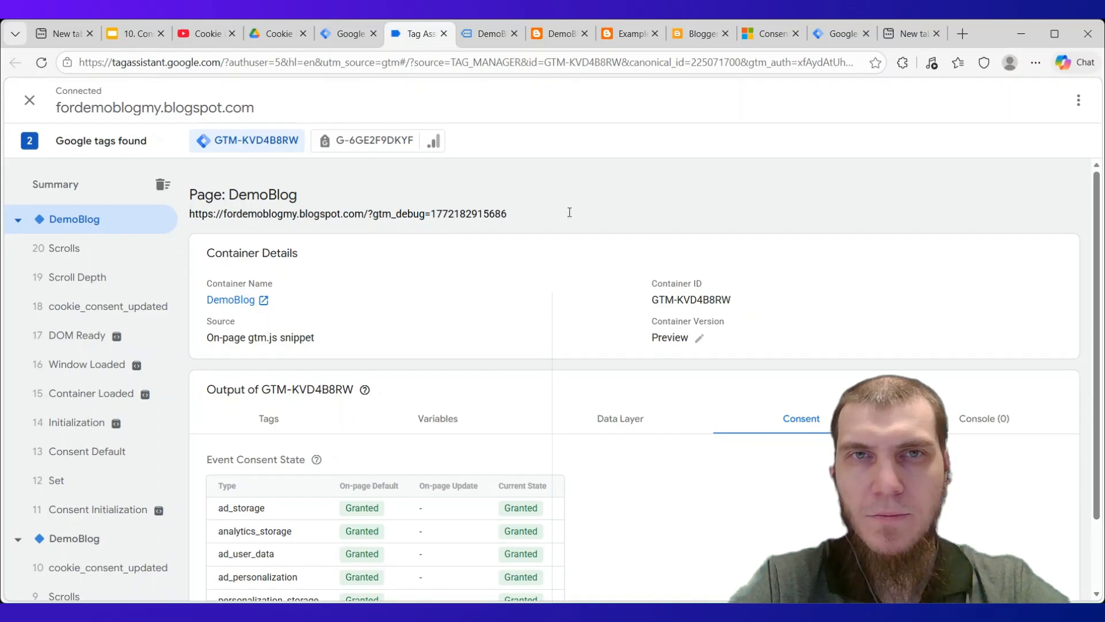
- Finish the Tag Assistant debug session from the DemoBlog page and return to the container's tags in Tag Manager
{"action": "left_click", "coordinate": [482, 32]}
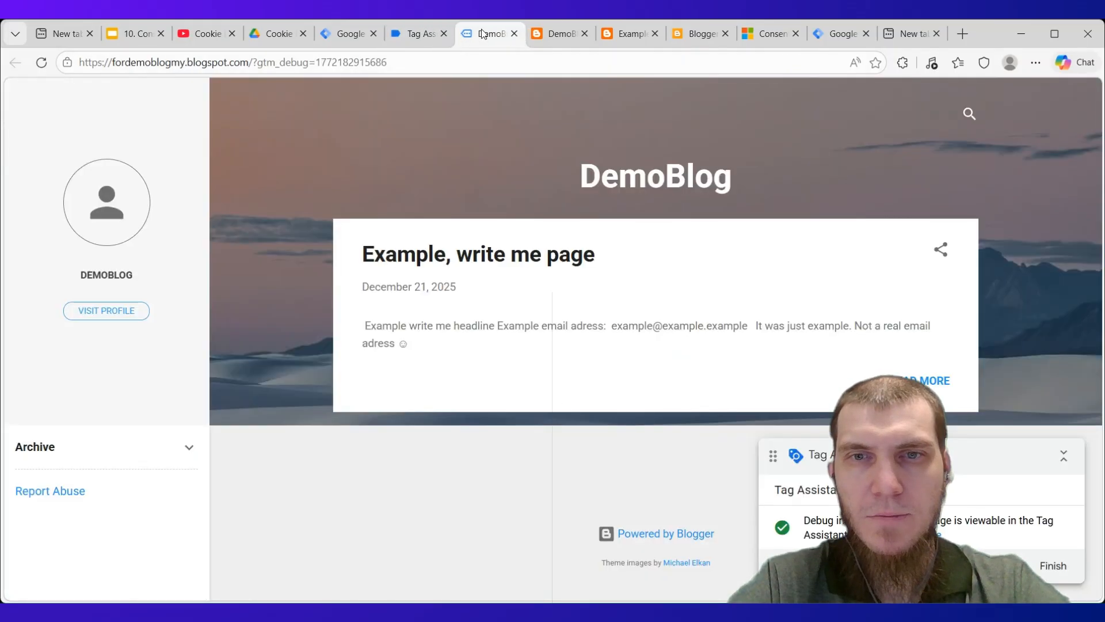
{"action": "left_click_drag", "start_coordinate": [855, 442], "coordinate": [332, 226]}
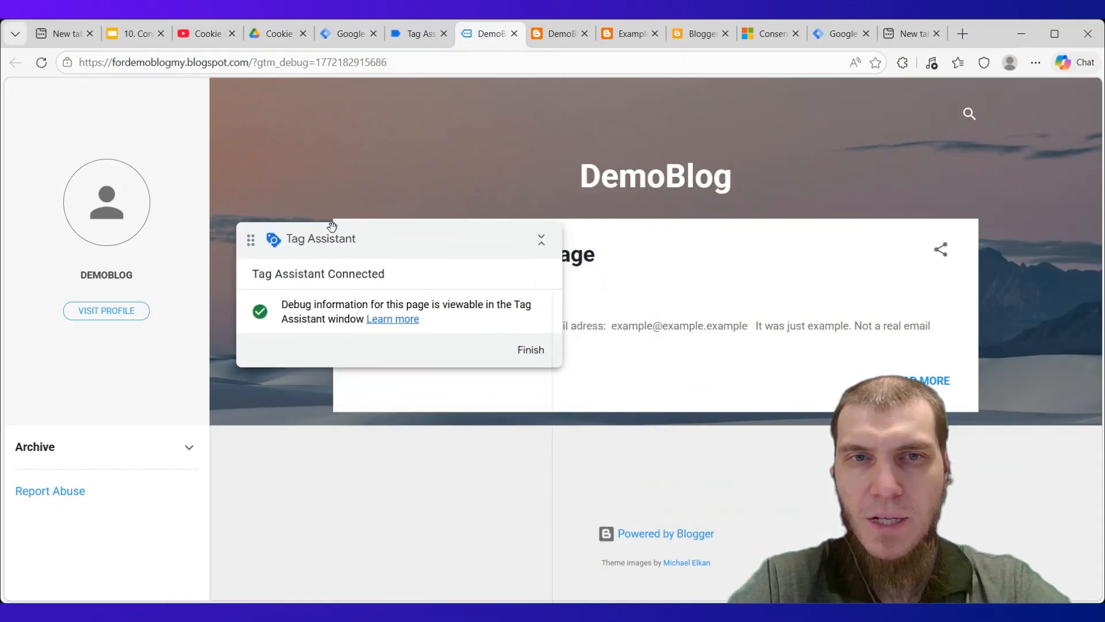
{"action": "left_click", "coordinate": [531, 351]}
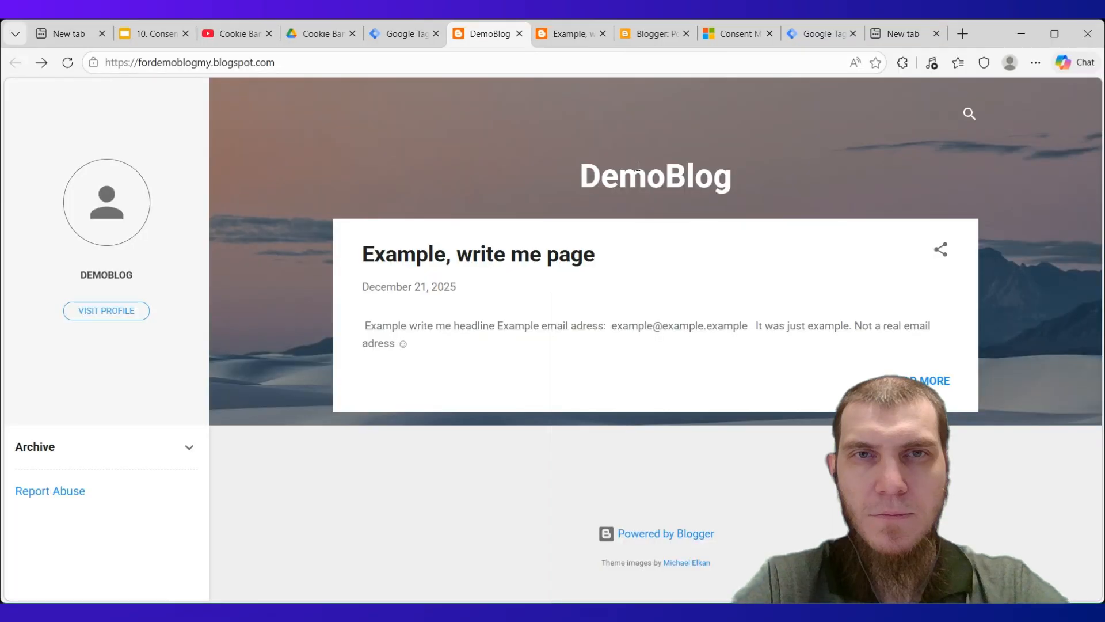
{"action": "left_click", "coordinate": [410, 34]}
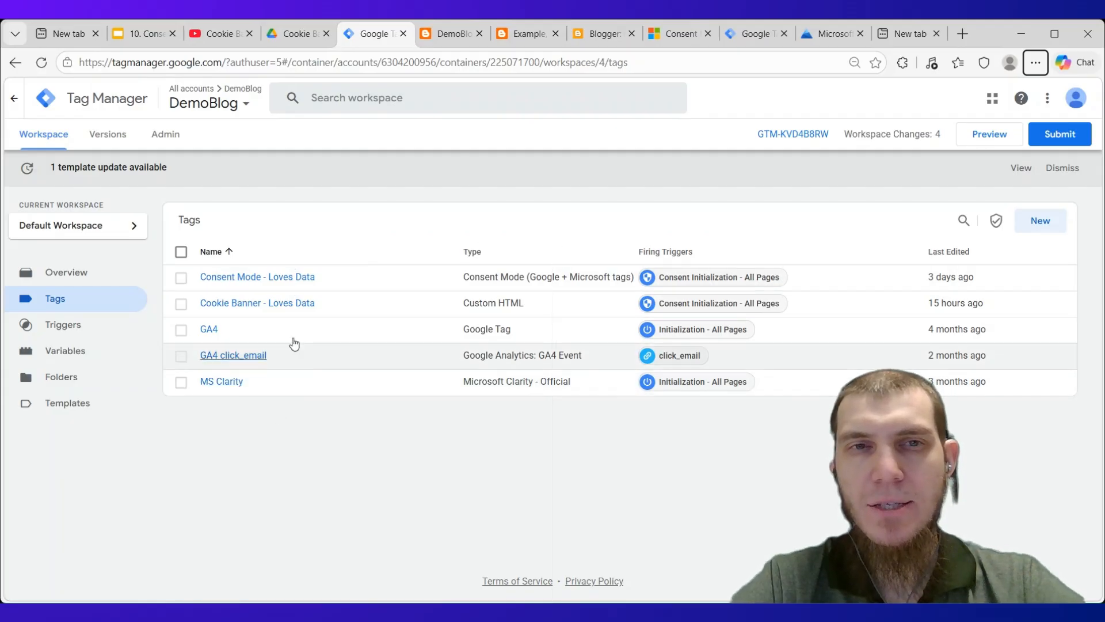
- Switch to Microsoft Clarity and open the DemoBlog project's Setup settings at the advanced Cookies option
{"action": "left_click", "coordinate": [813, 33]}
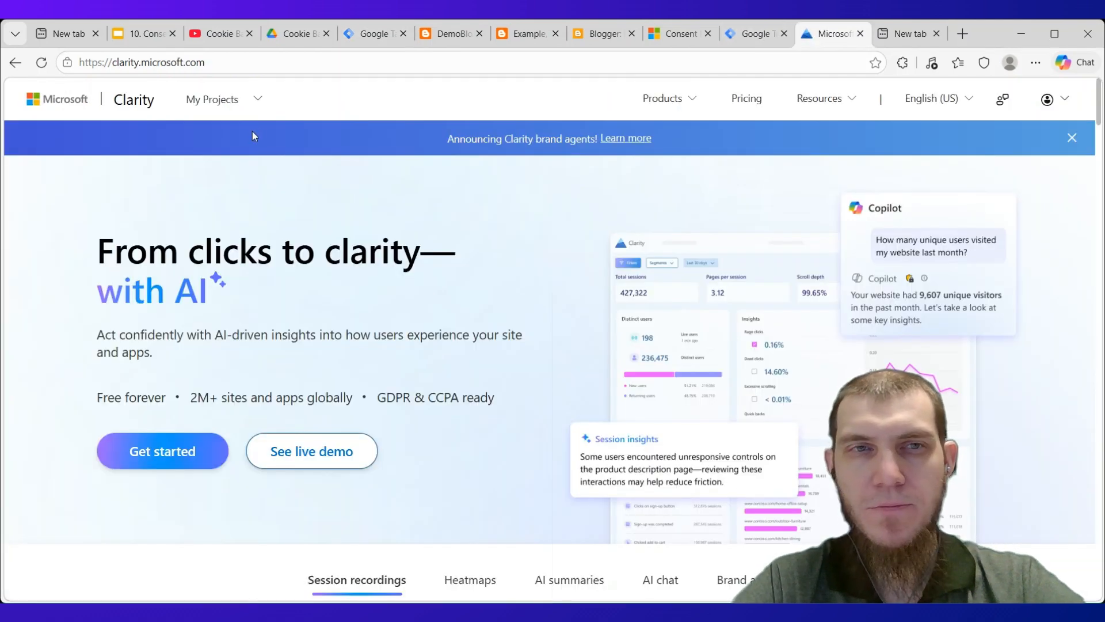
{"action": "left_click", "coordinate": [237, 98]}
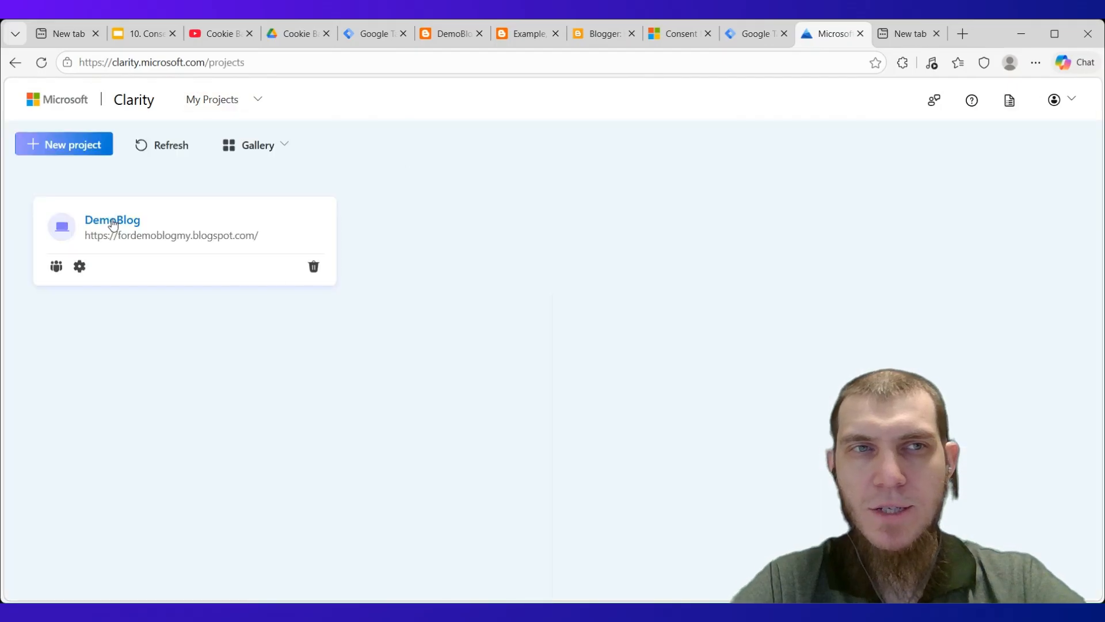
{"action": "left_click", "coordinate": [113, 225]}
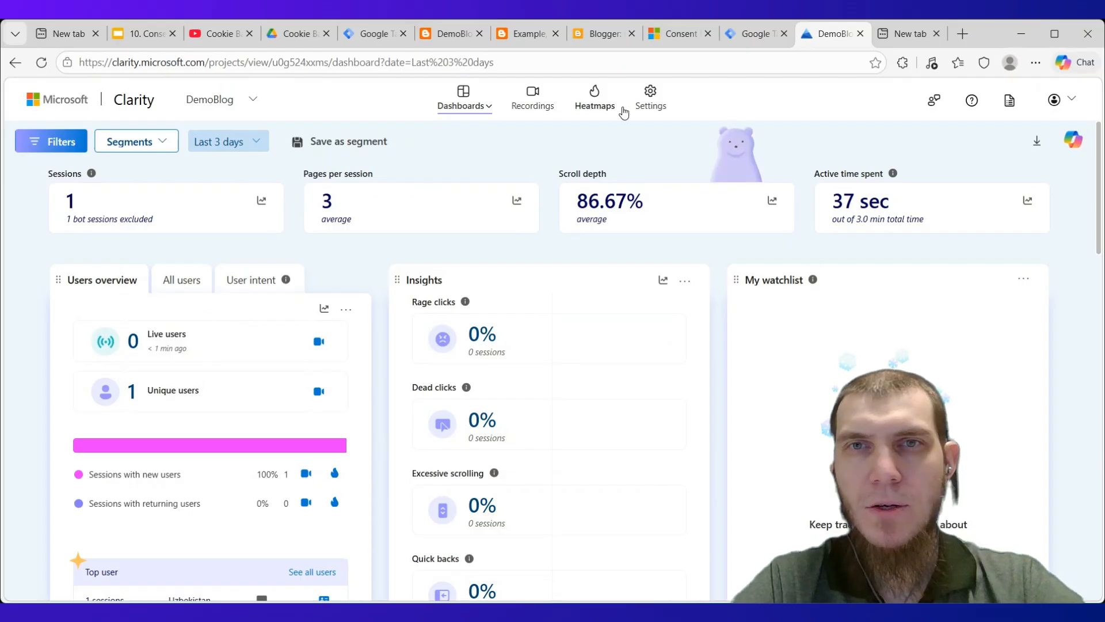
{"action": "left_click", "coordinate": [644, 104]}
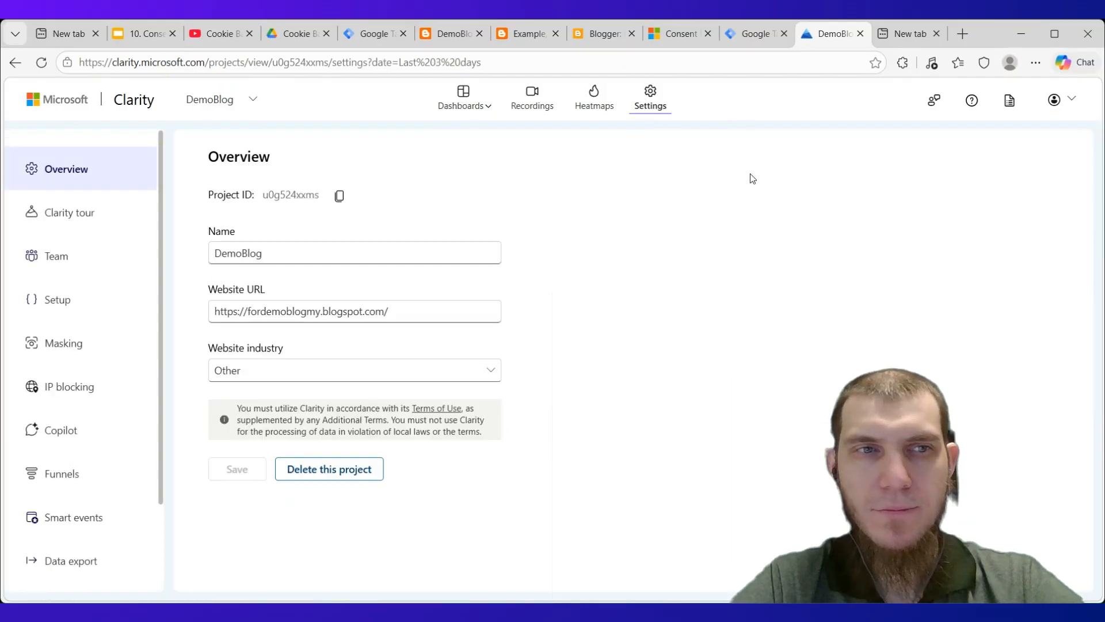
{"action": "left_click", "coordinate": [91, 302]}
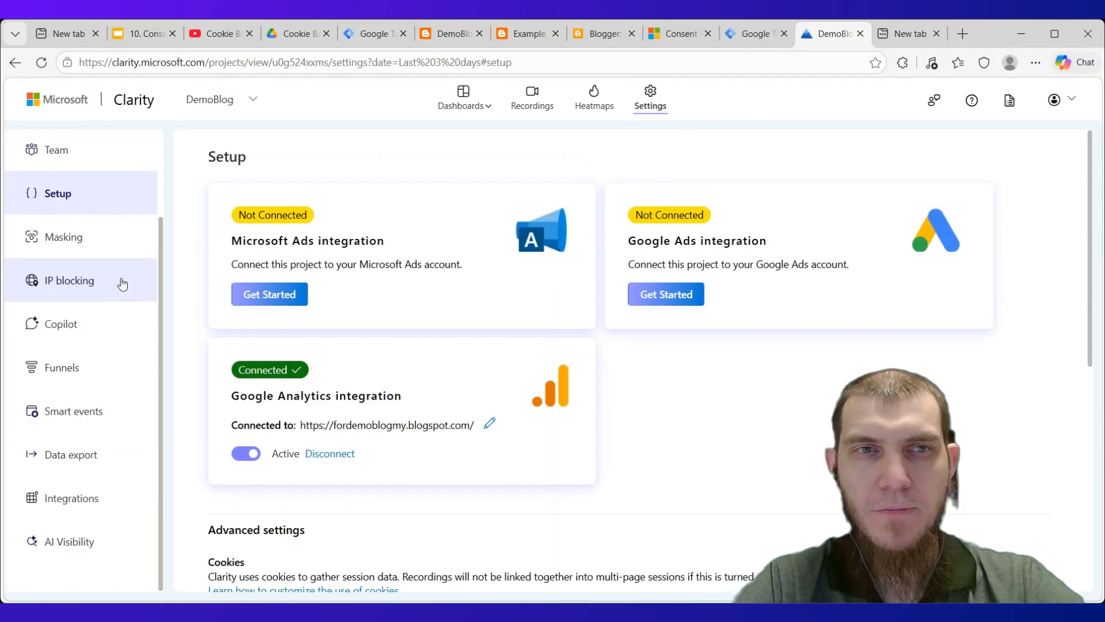
{"action": "scroll", "coordinate": [551, 213], "scroll_direction": "down", "scroll_amount": 4}
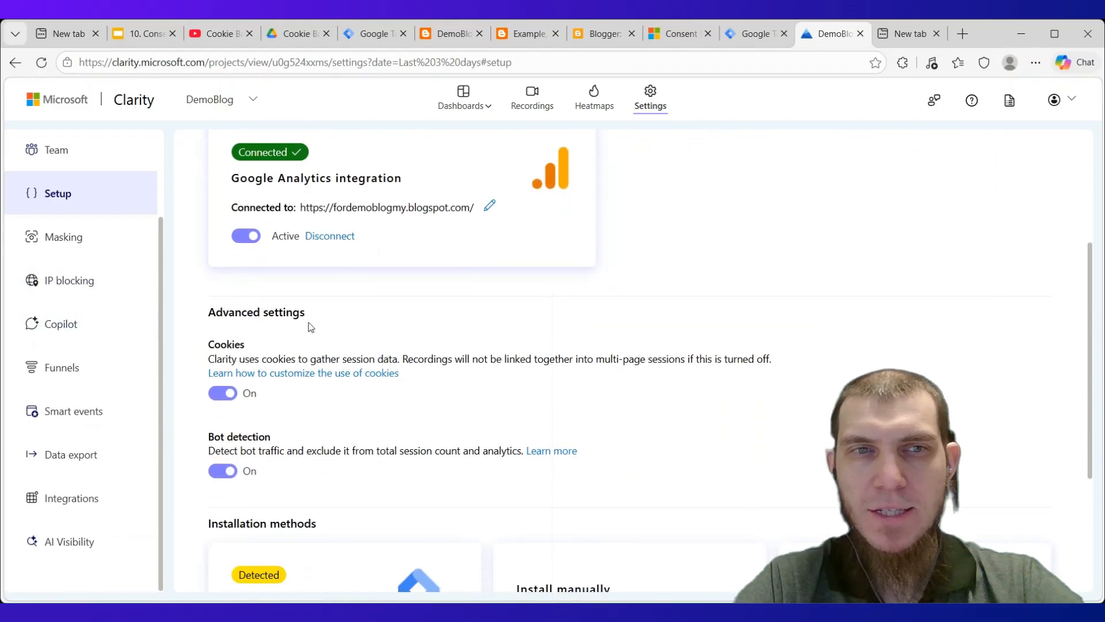
{"action": "scroll", "coordinate": [305, 344], "scroll_direction": "down", "scroll_amount": 1}
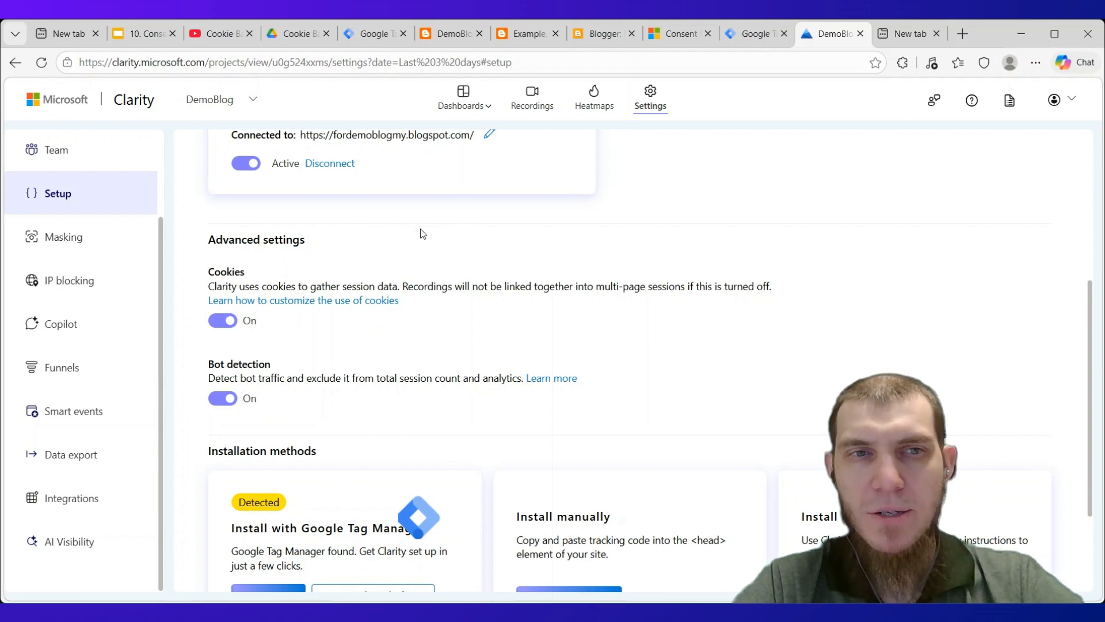
- Turn off Cookies in the Clarity project's advanced settings and dismiss the notice about customizing cookies
{"action": "left_click", "coordinate": [213, 323]}
{"action": "left_click", "coordinate": [221, 323]}
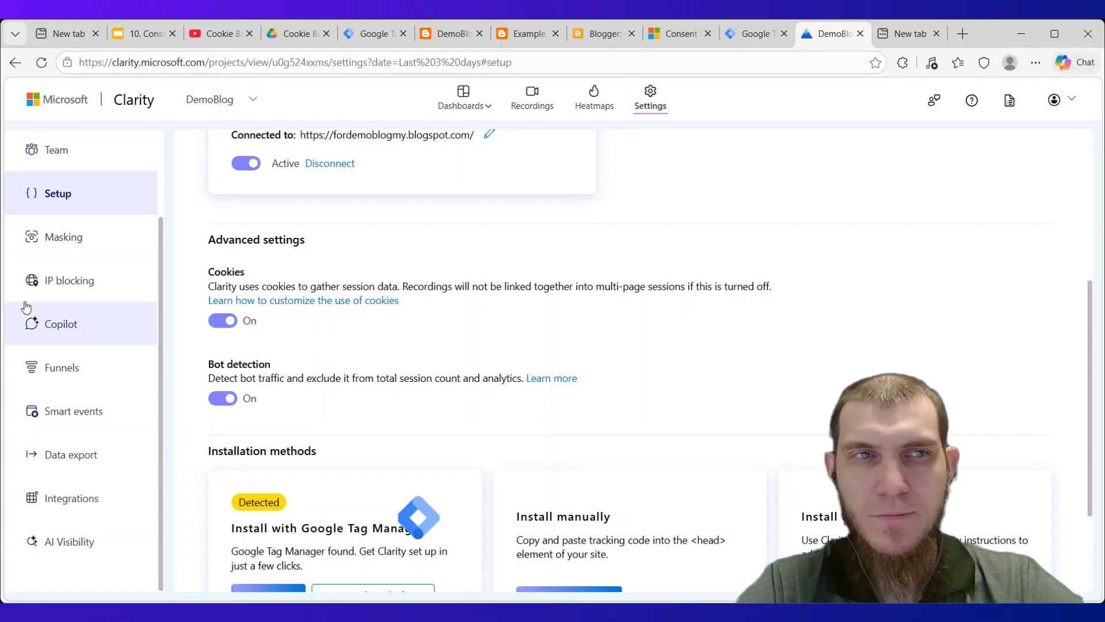
{"action": "left_click", "coordinate": [223, 322]}
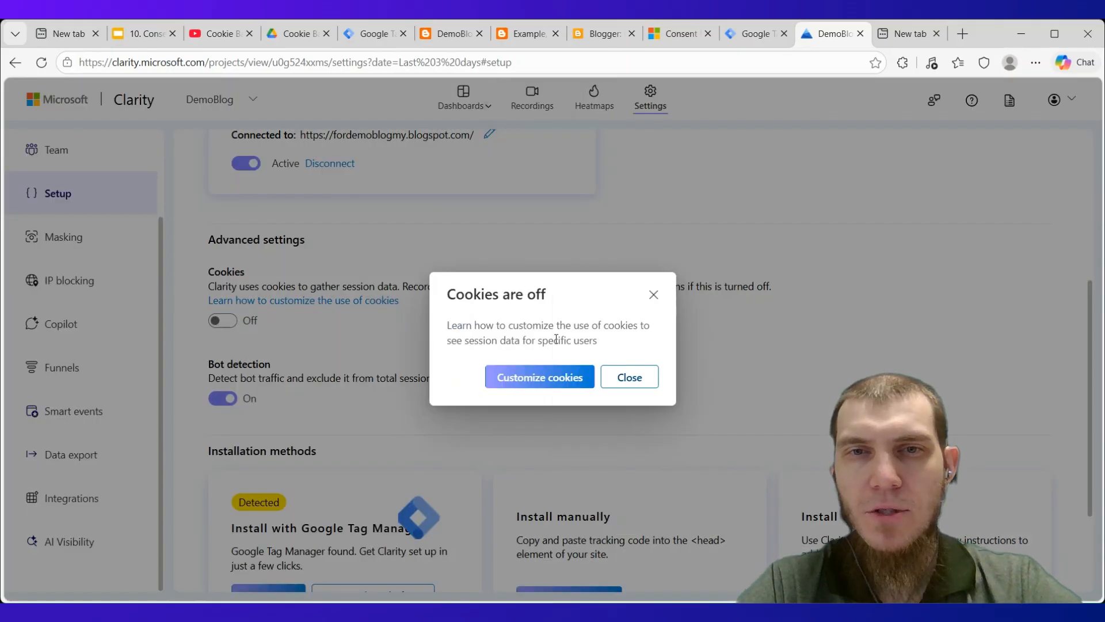
{"action": "left_click", "coordinate": [644, 381]}
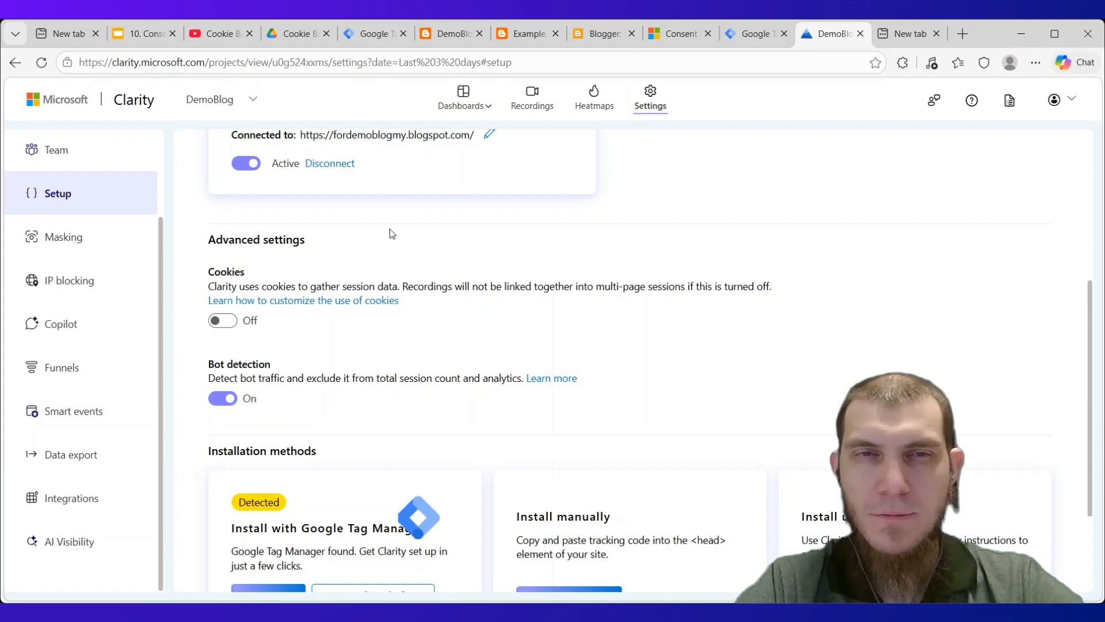
- Submit and publish the DemoBlog workspace changes to Live in Tag Manager without a version name or description, and close the version summary
{"action": "left_click", "coordinate": [369, 39]}
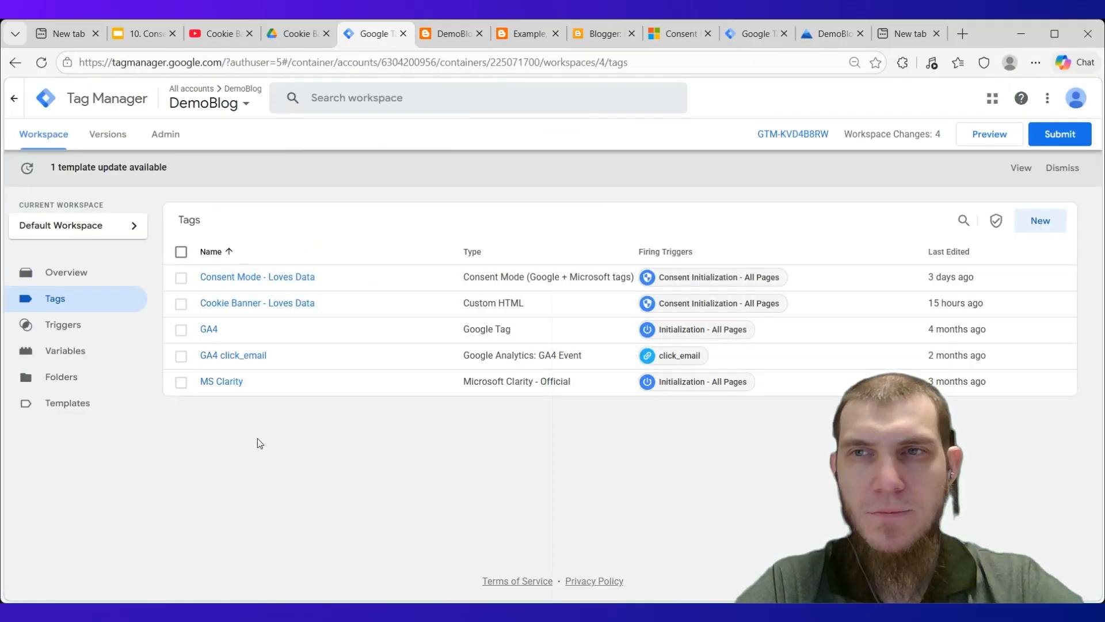
{"action": "left_click", "coordinate": [1060, 138]}
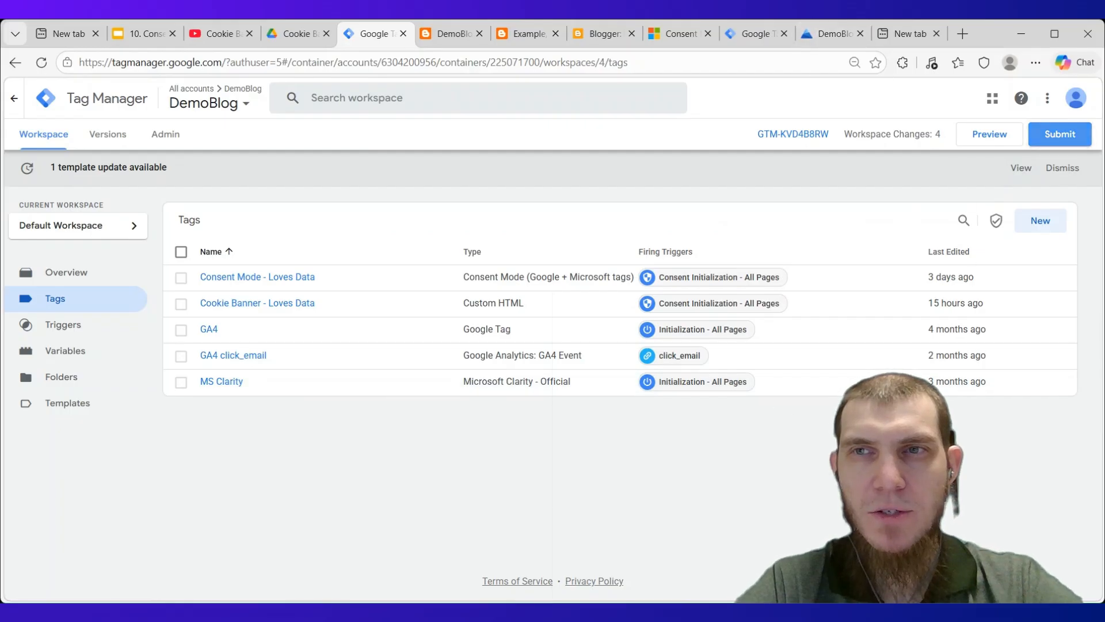
{"action": "left_click", "coordinate": [1061, 136]}
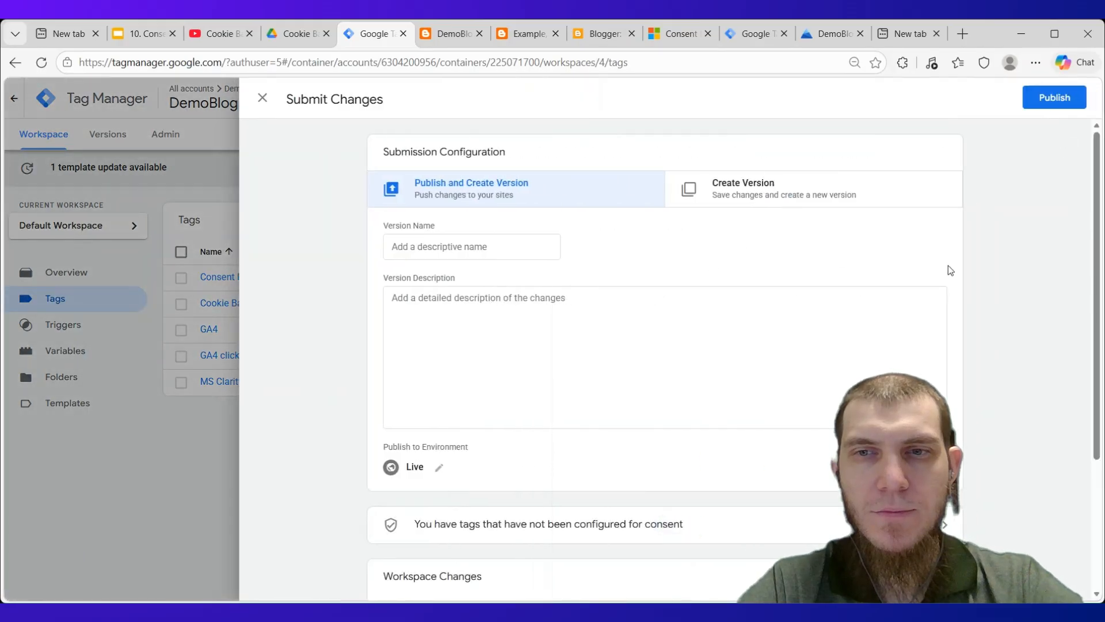
{"action": "left_click", "coordinate": [1044, 108]}
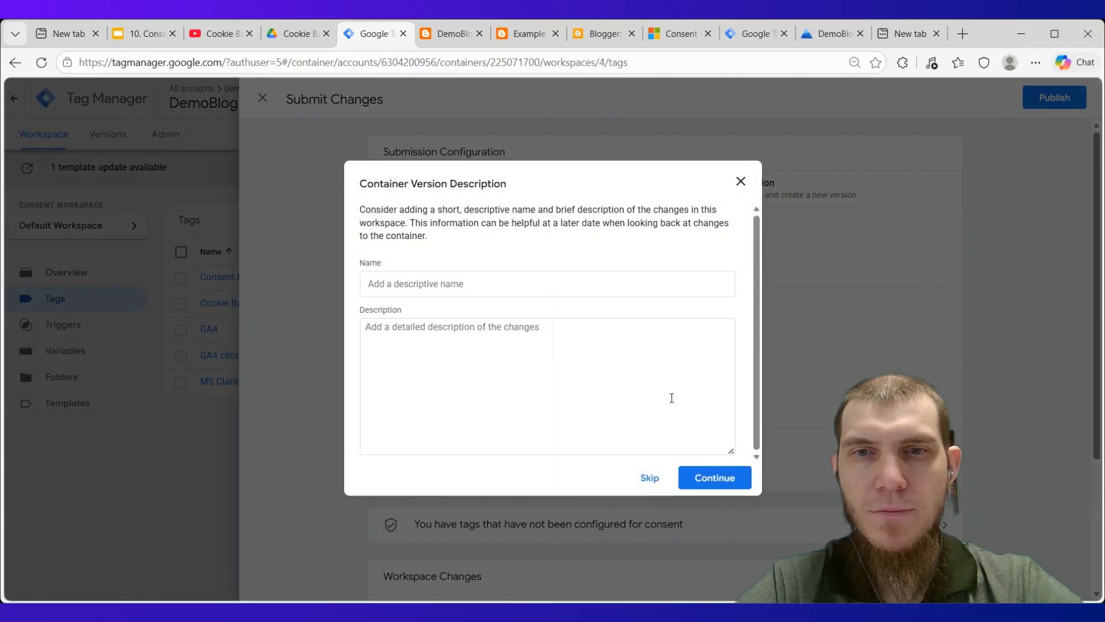
{"action": "left_click", "coordinate": [722, 481]}
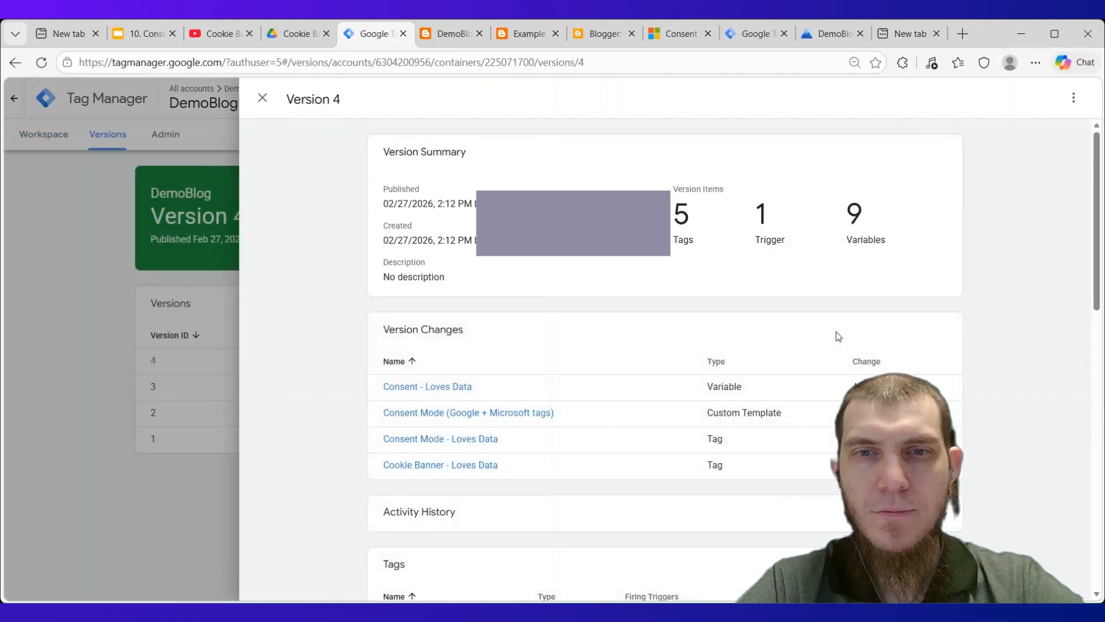
{"action": "left_click", "coordinate": [262, 99]}
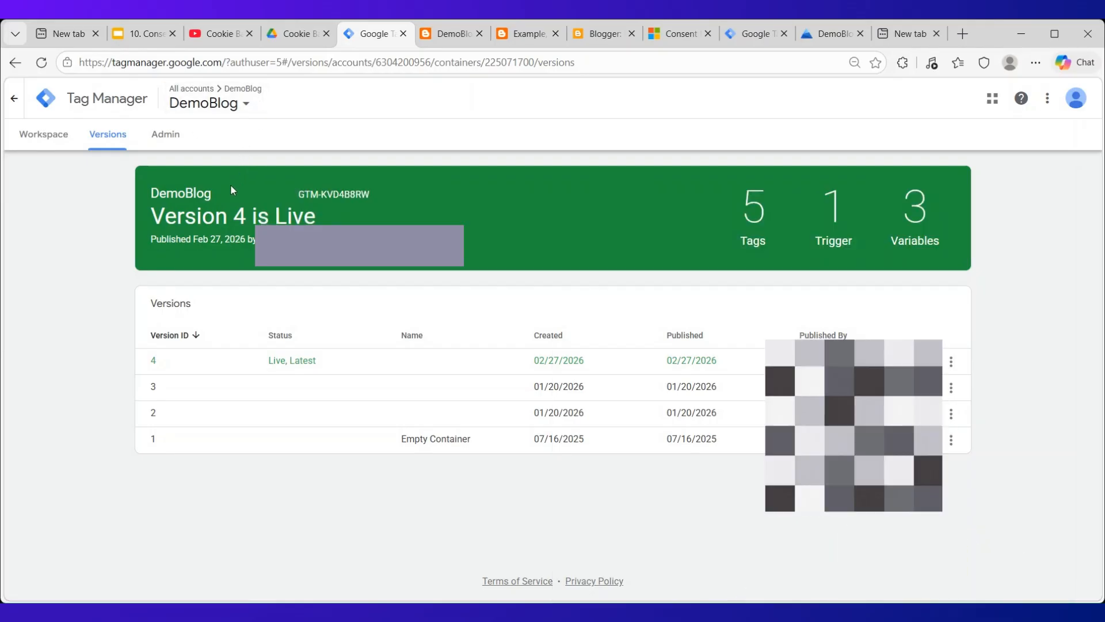
- Return from the container's versions to the DemoBlog workspace and show its list of tags
{"action": "left_click", "coordinate": [35, 138]}
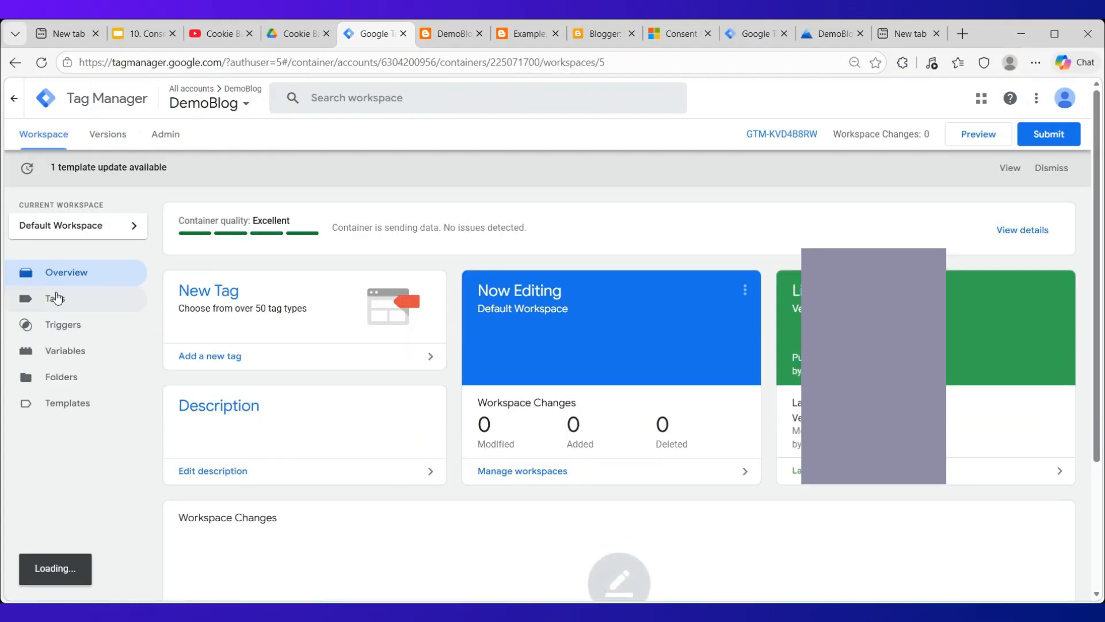
{"action": "left_click", "coordinate": [56, 298]}
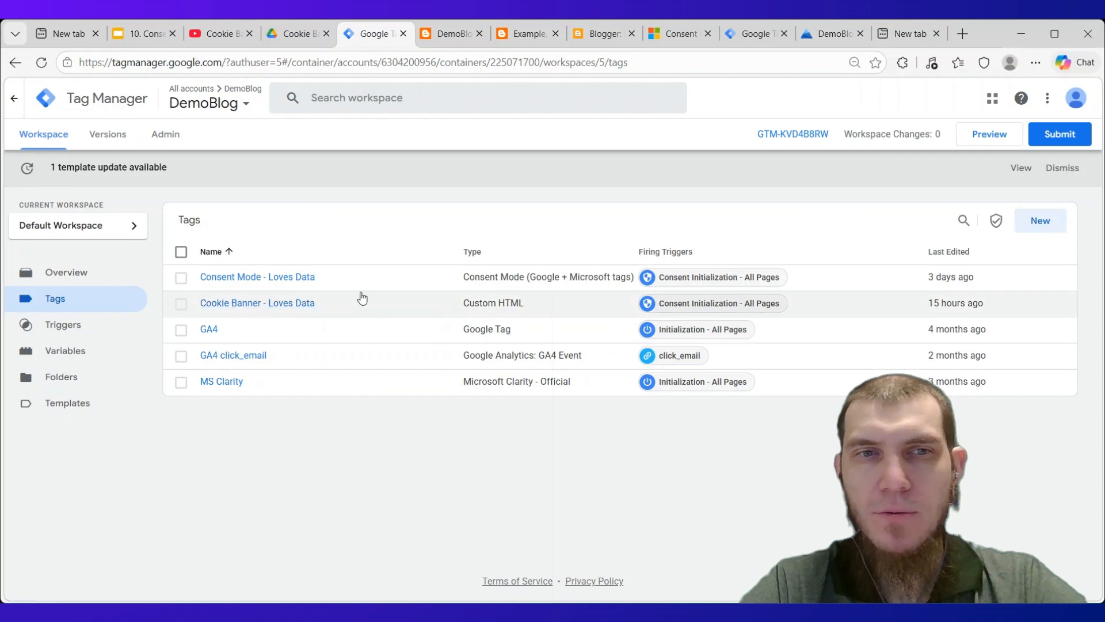
- Switch to the live DemoBlog site and reload the page to check for the published cookie banner
{"action": "left_click", "coordinate": [448, 36]}
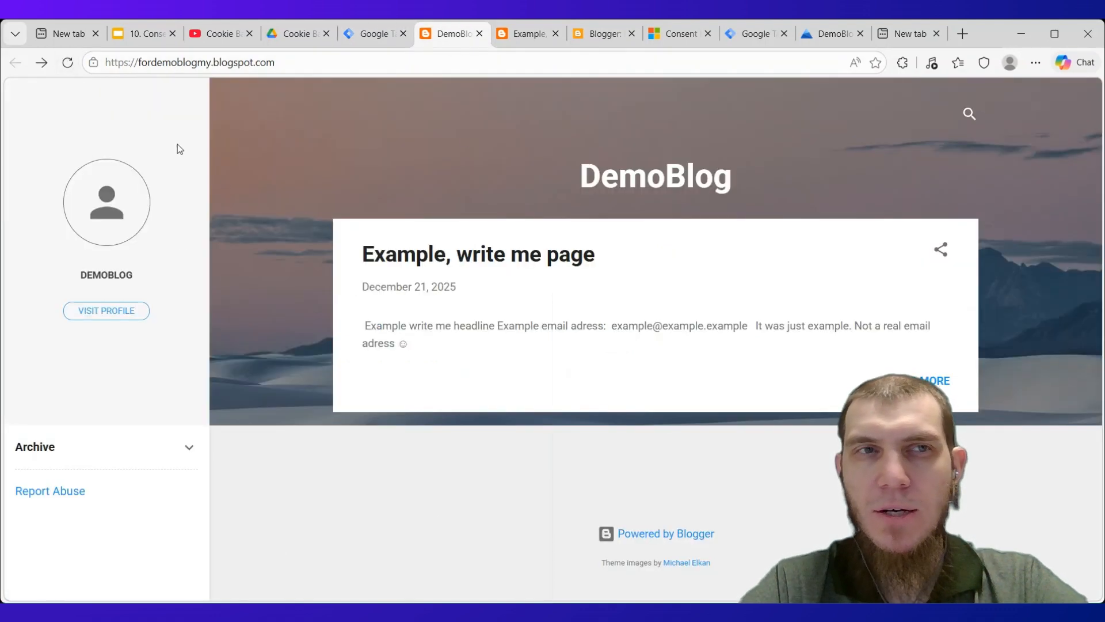
{"action": "left_click", "coordinate": [65, 62]}
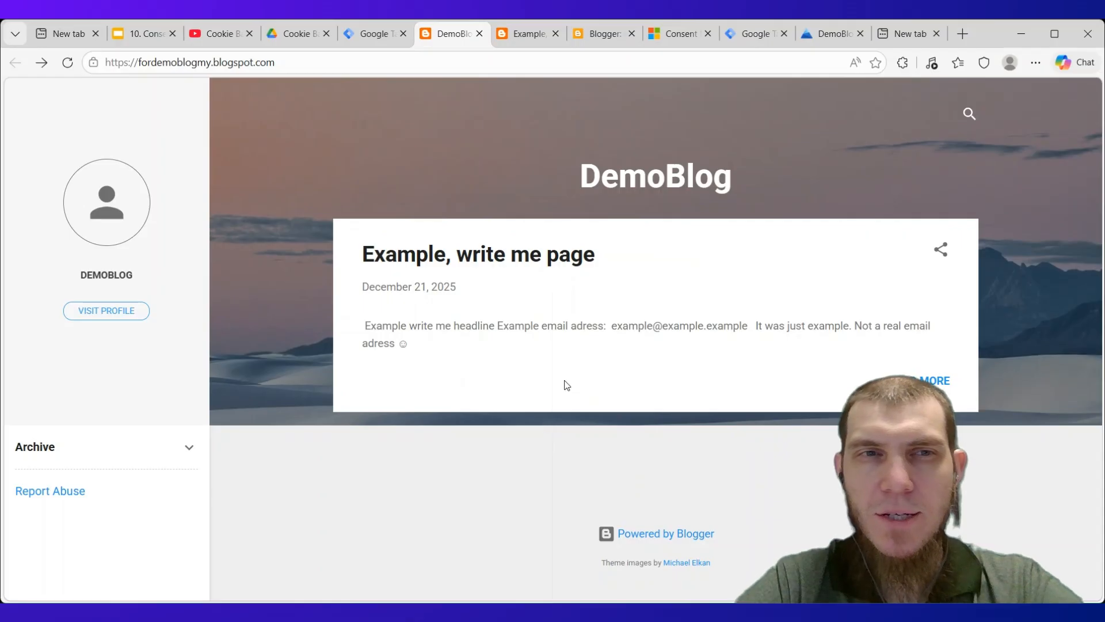
{"action": "left_click", "coordinate": [68, 64]}
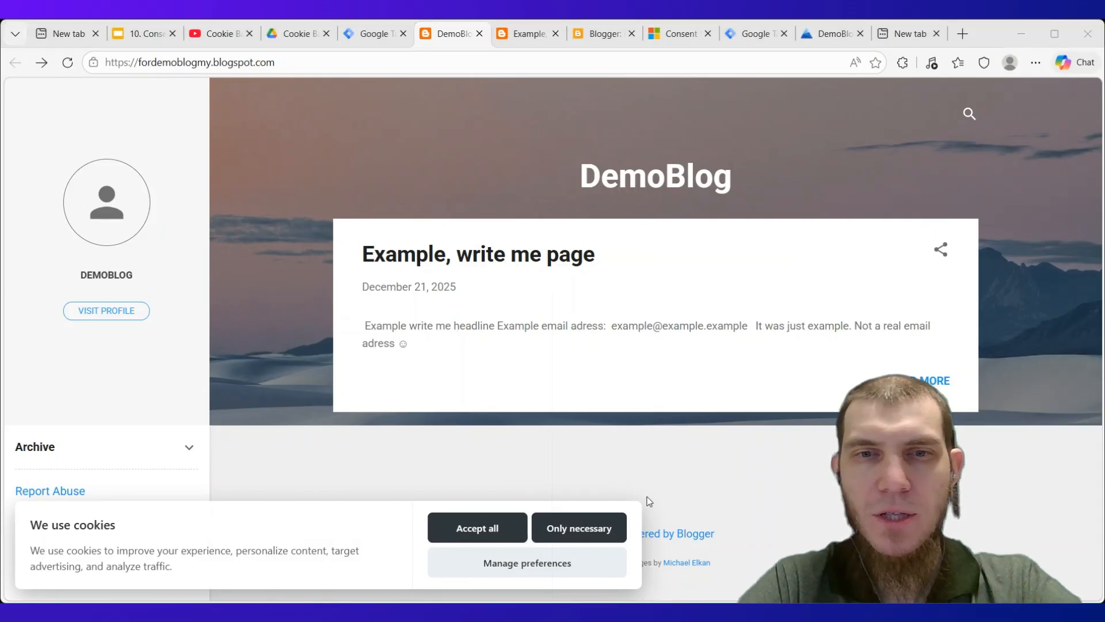
- View the cookie banner's preferences, close them without making a choice, and return to the container's tags in Tag Manager
{"action": "left_click", "coordinate": [501, 564]}
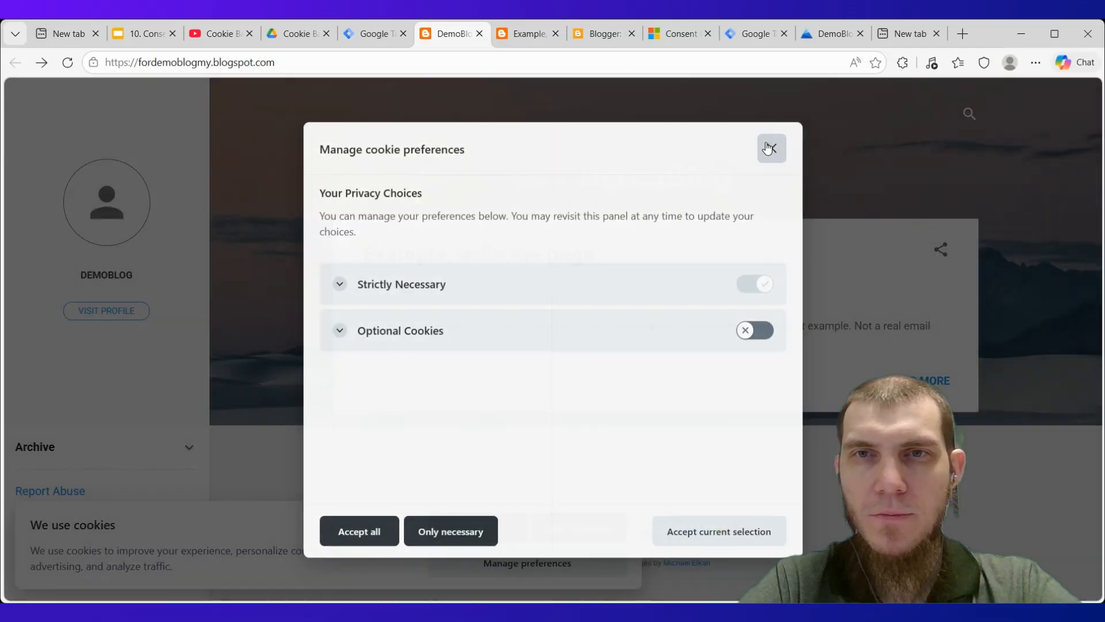
{"action": "left_click", "coordinate": [771, 147]}
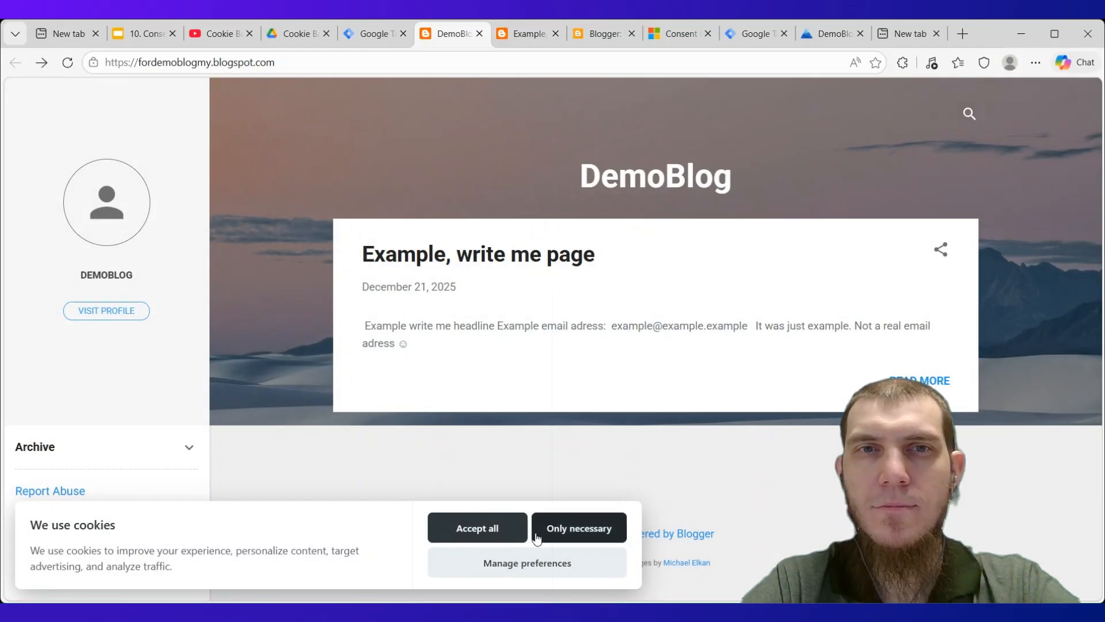
{"action": "left_click", "coordinate": [355, 37]}
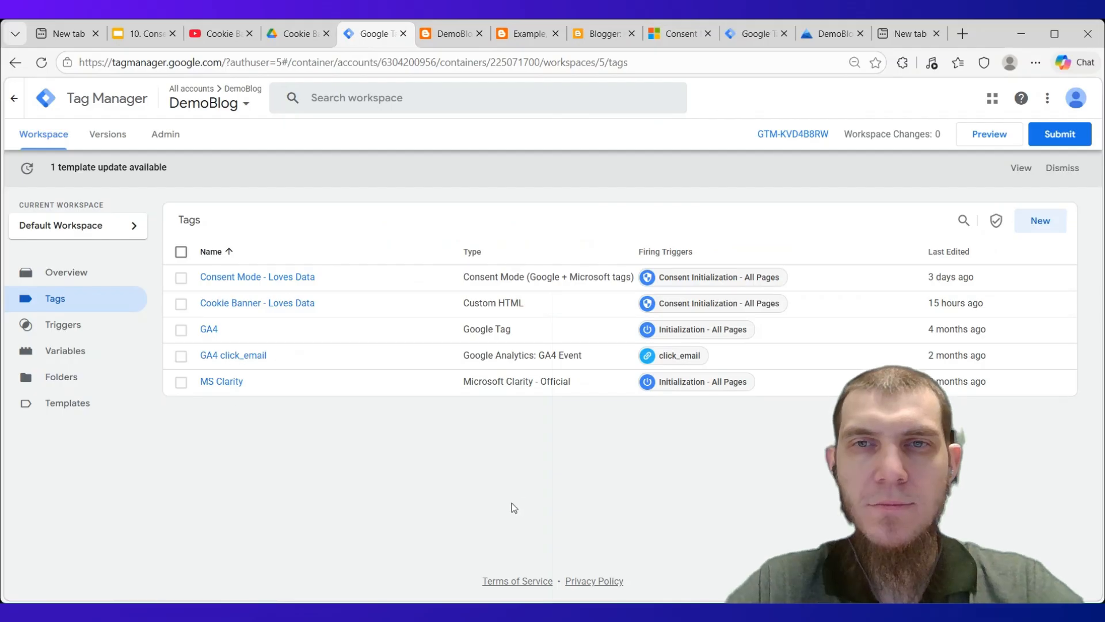